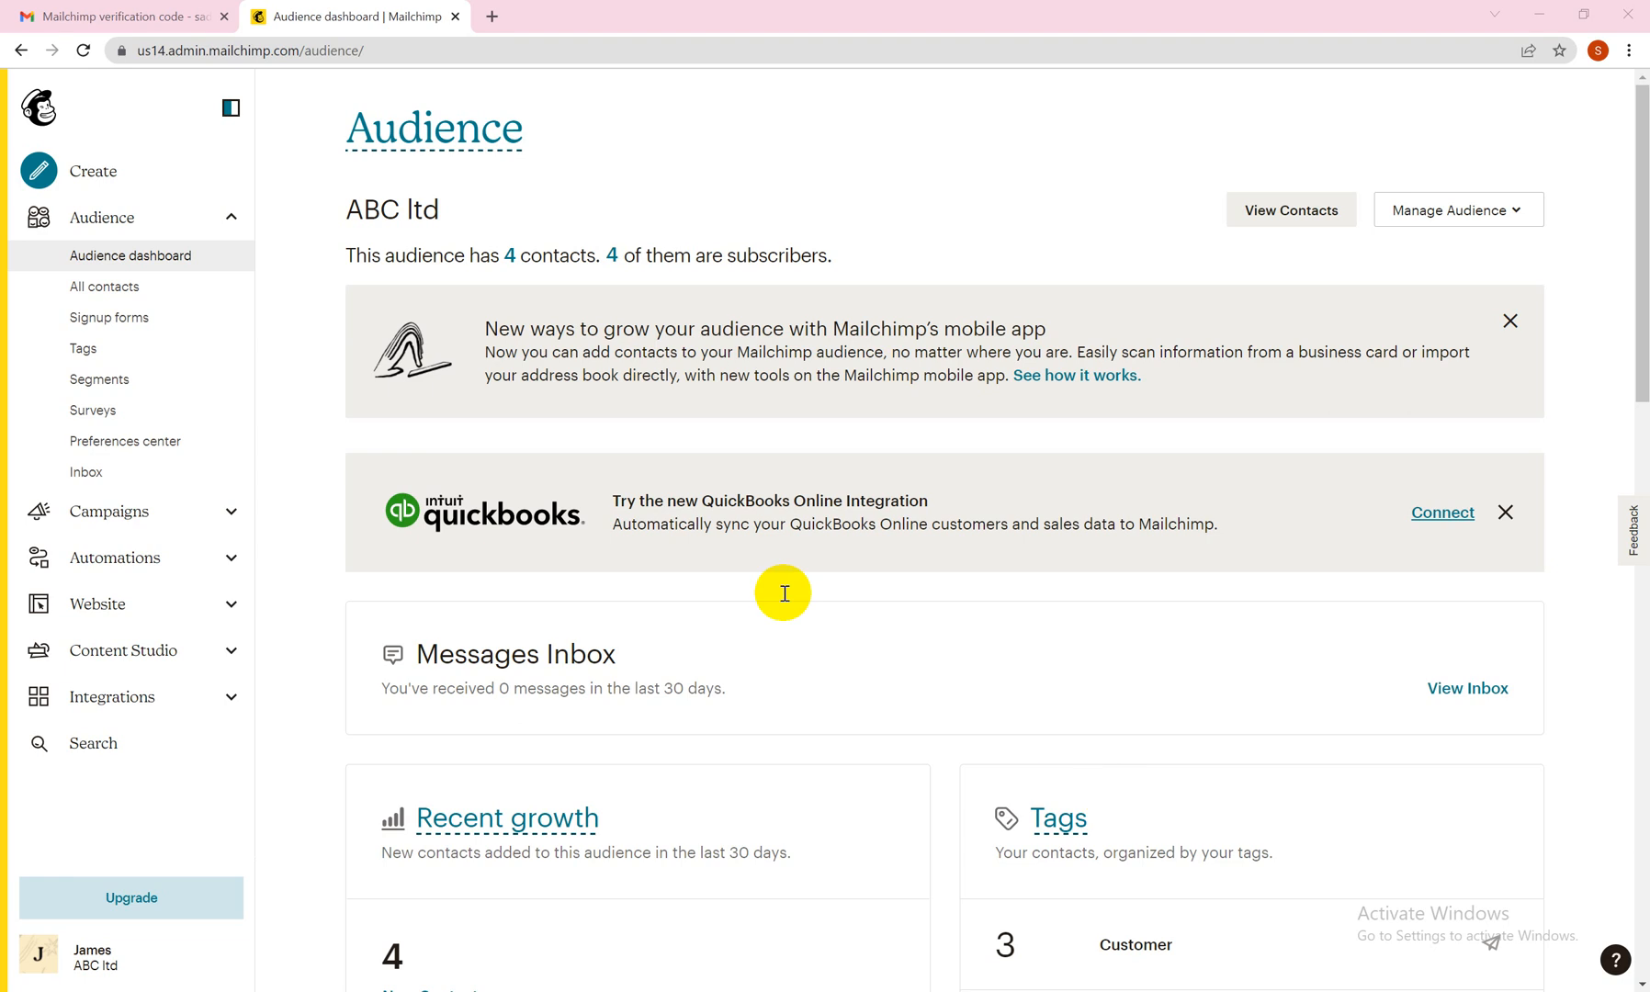
# Open the contact groups of the ABC ltd audience and show the groups inside the cars category.
pyautogui.click(1450, 210)
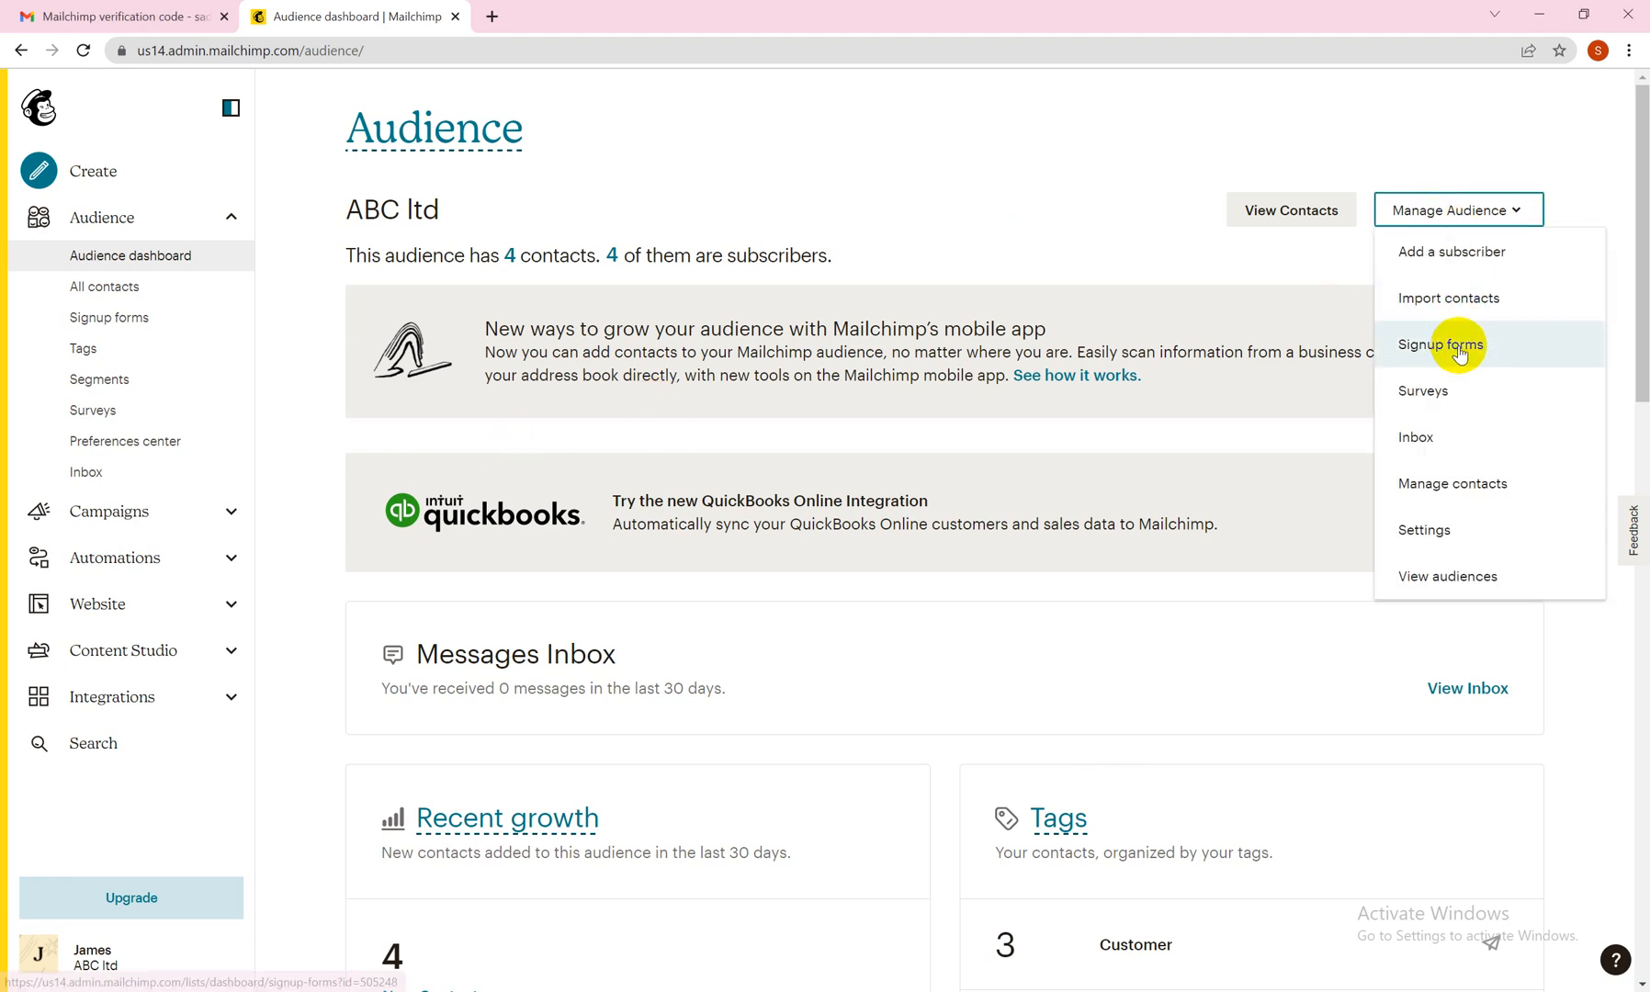
pyautogui.click(1460, 484)
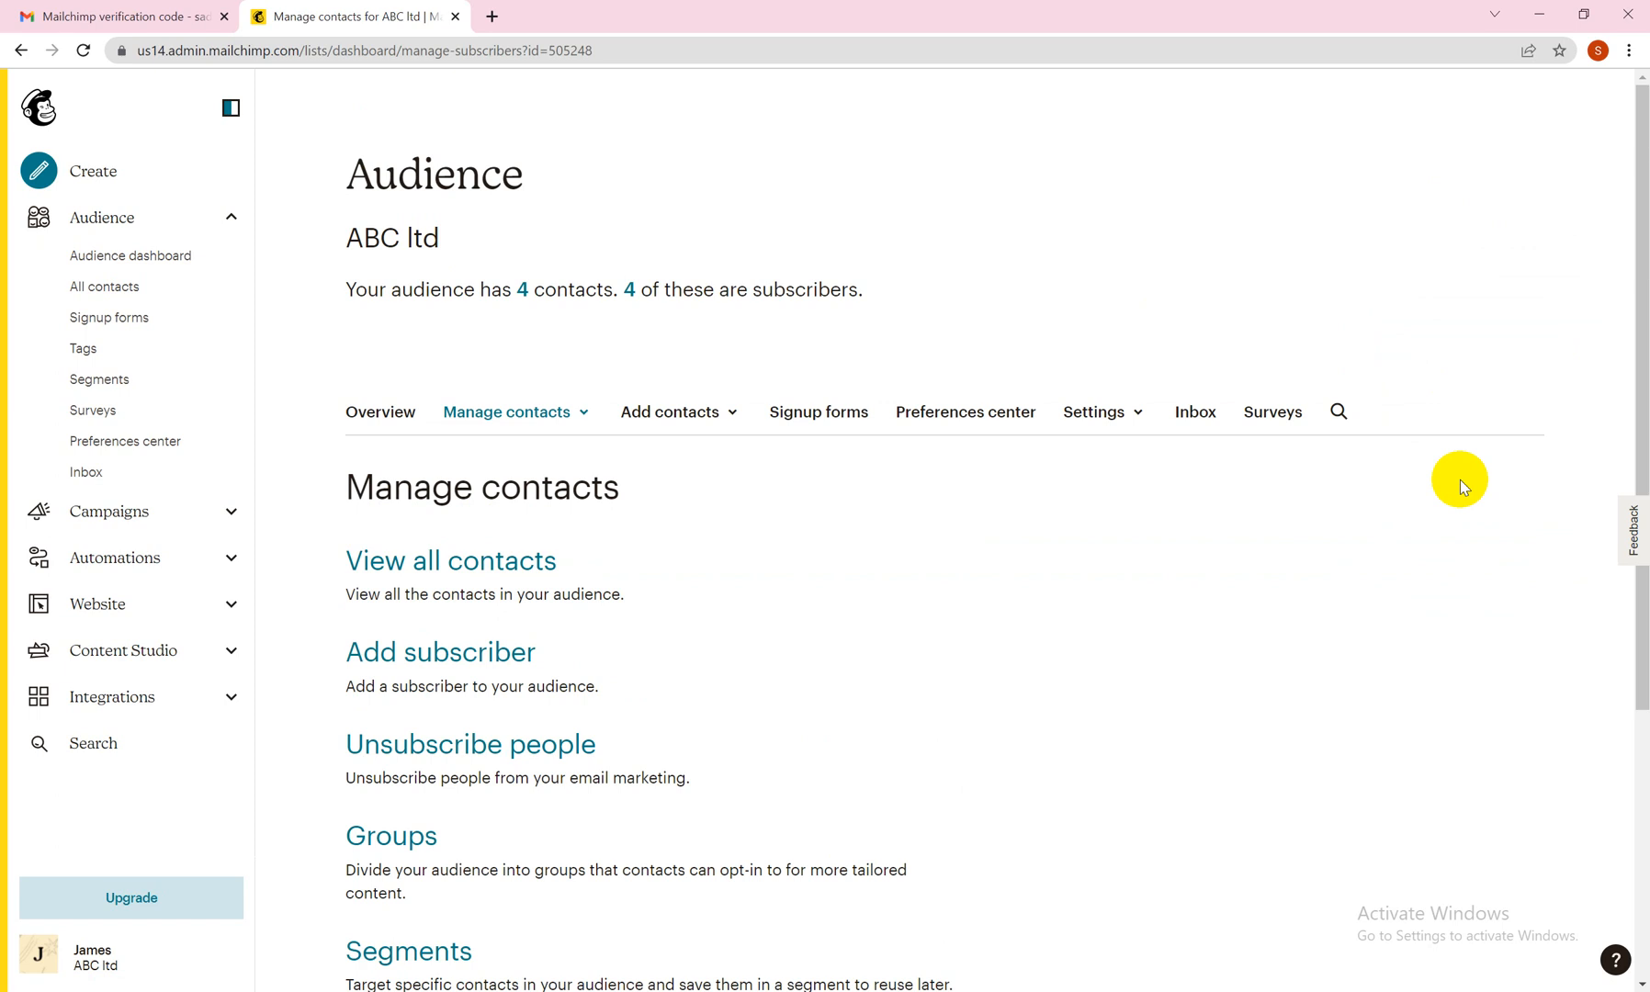
pyautogui.moveTo(1640, 654); pyautogui.dragTo(1628, 777)
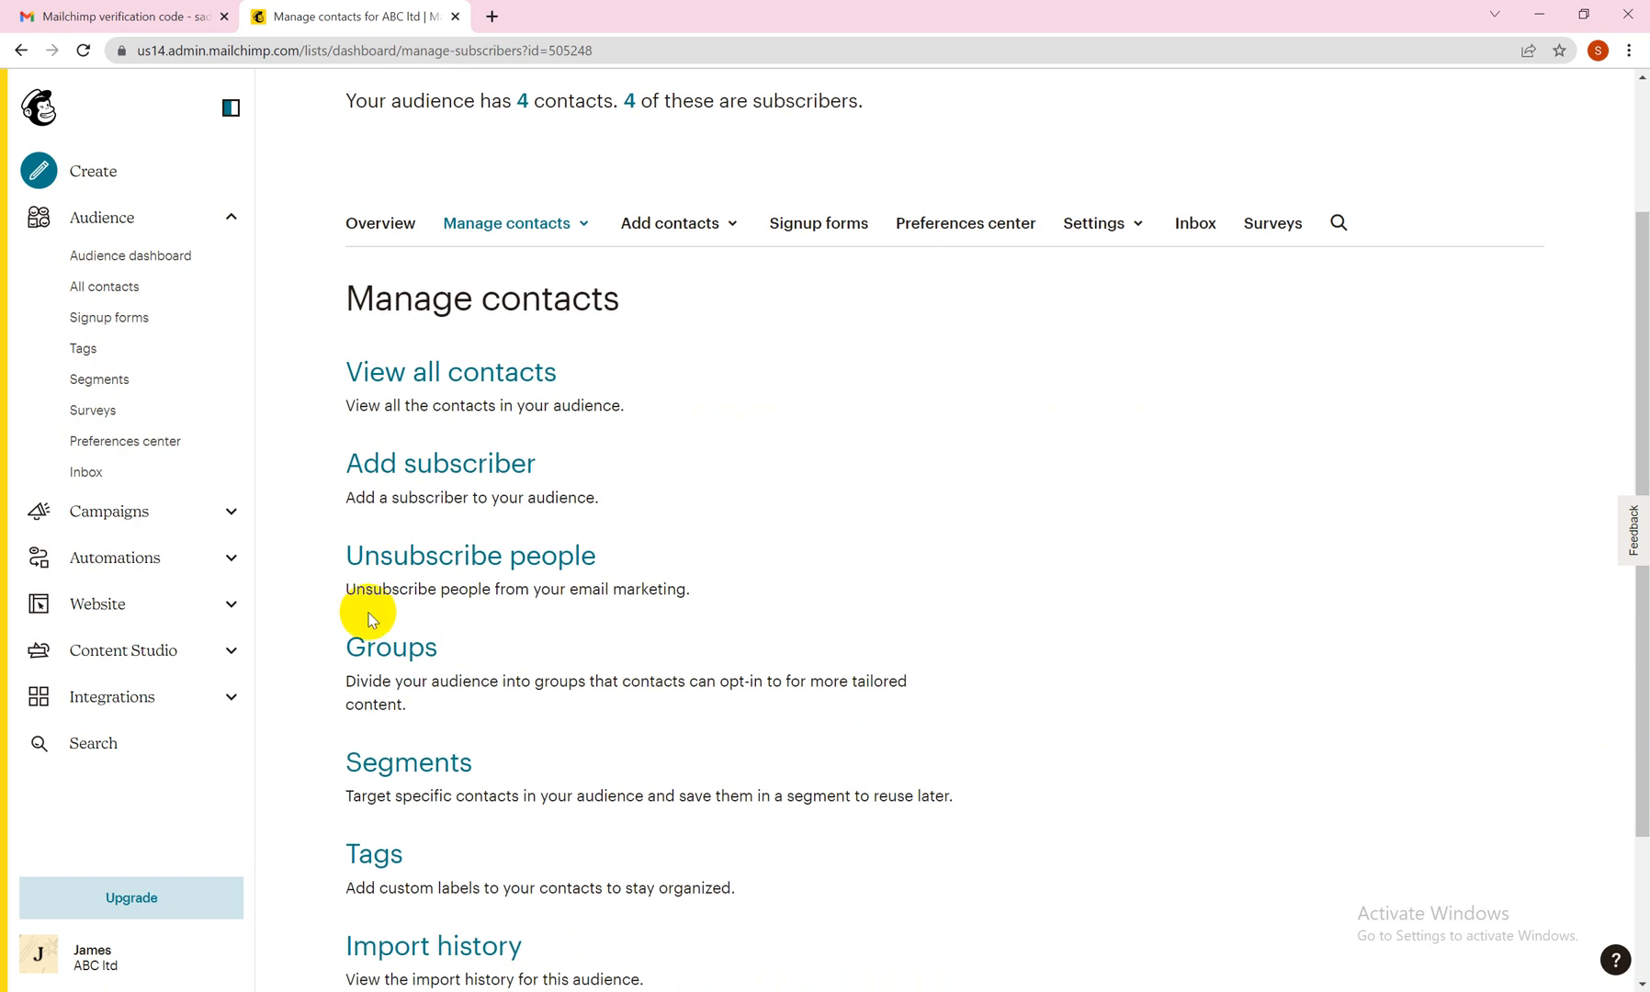
pyautogui.click(375, 649)
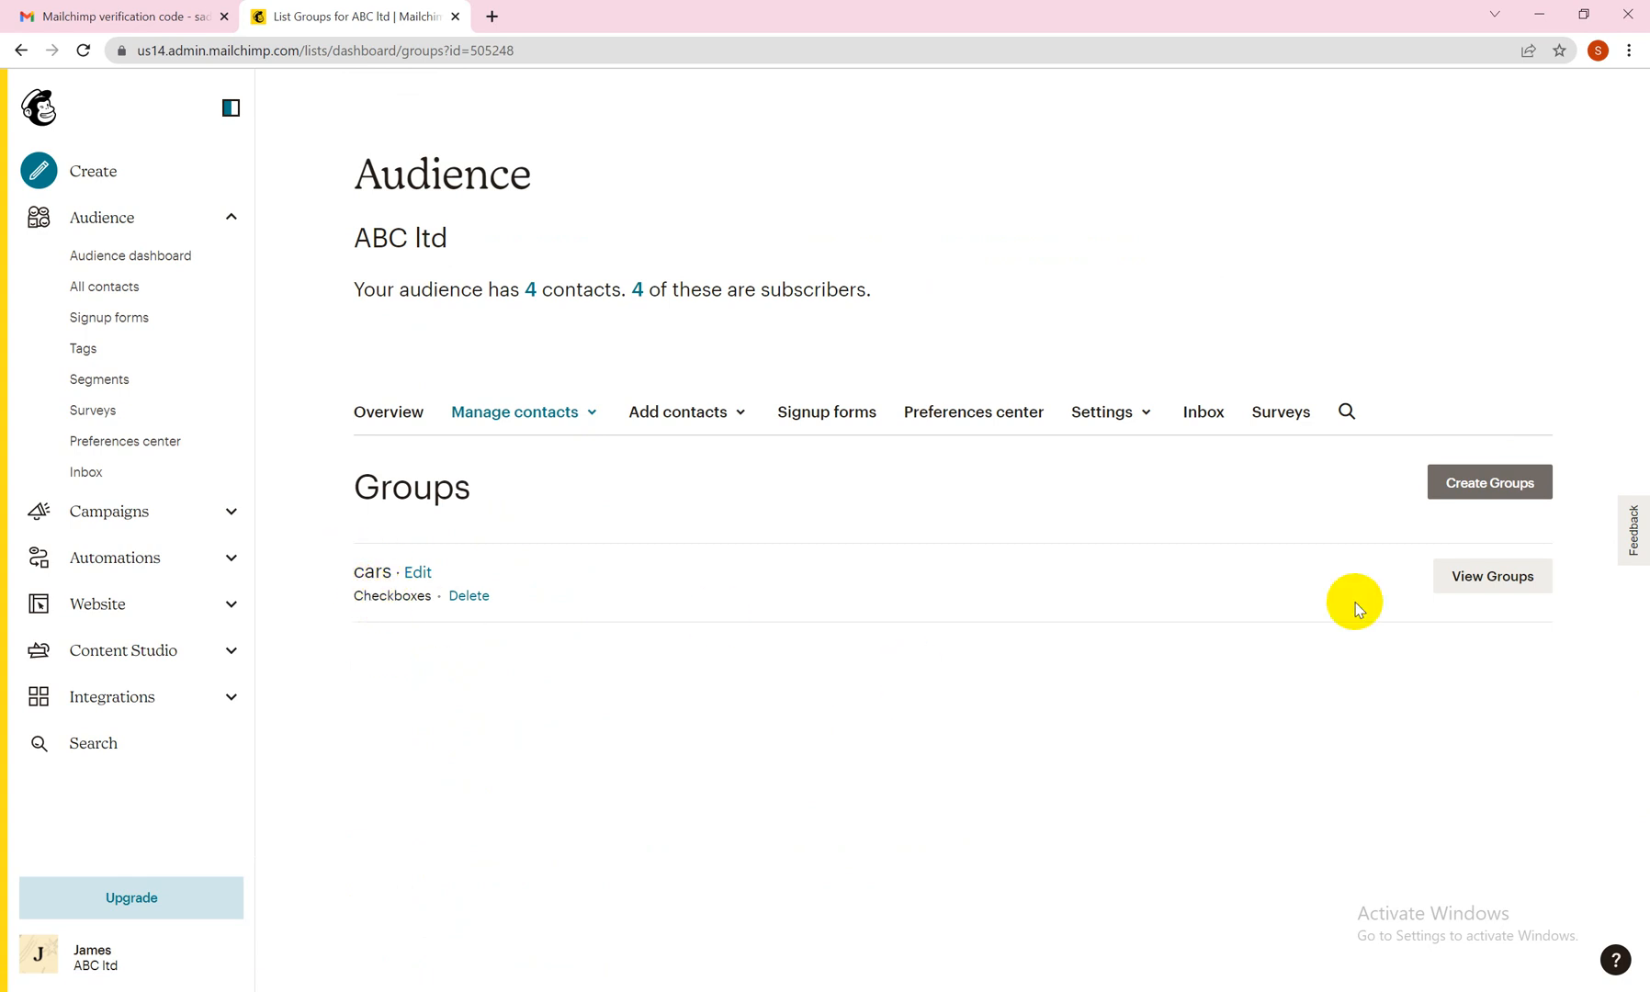
pyautogui.click(1484, 582)
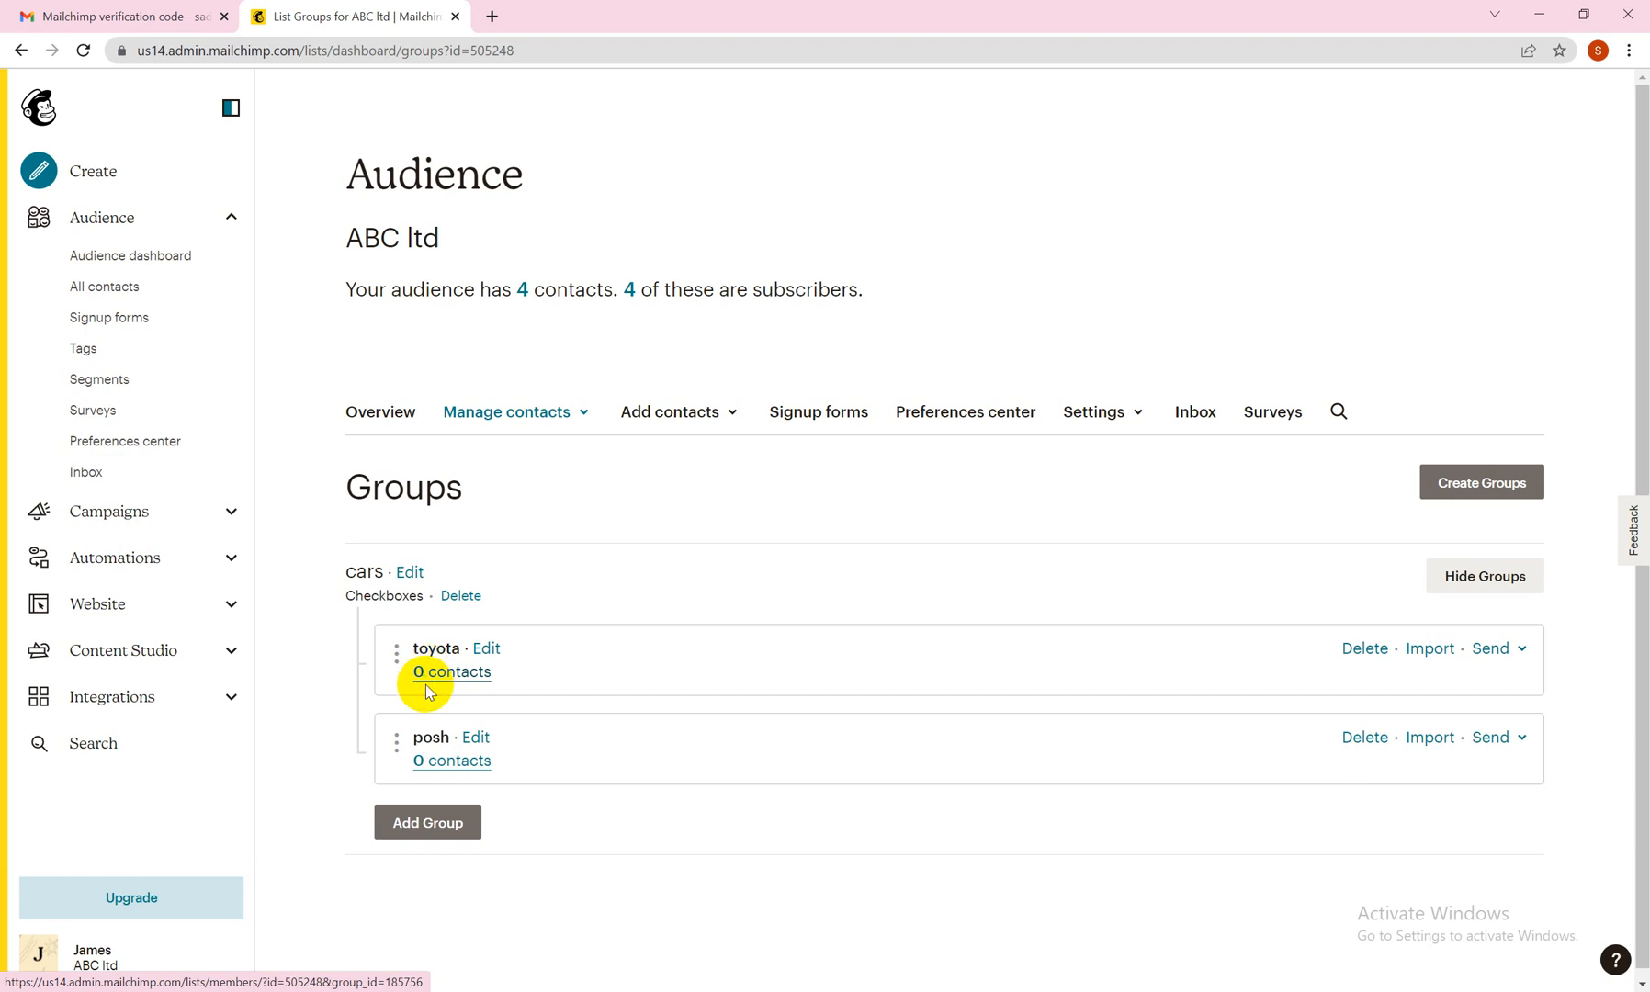
# Rename the posh group in the cars category to porche and save it.
pyautogui.click(474, 737)
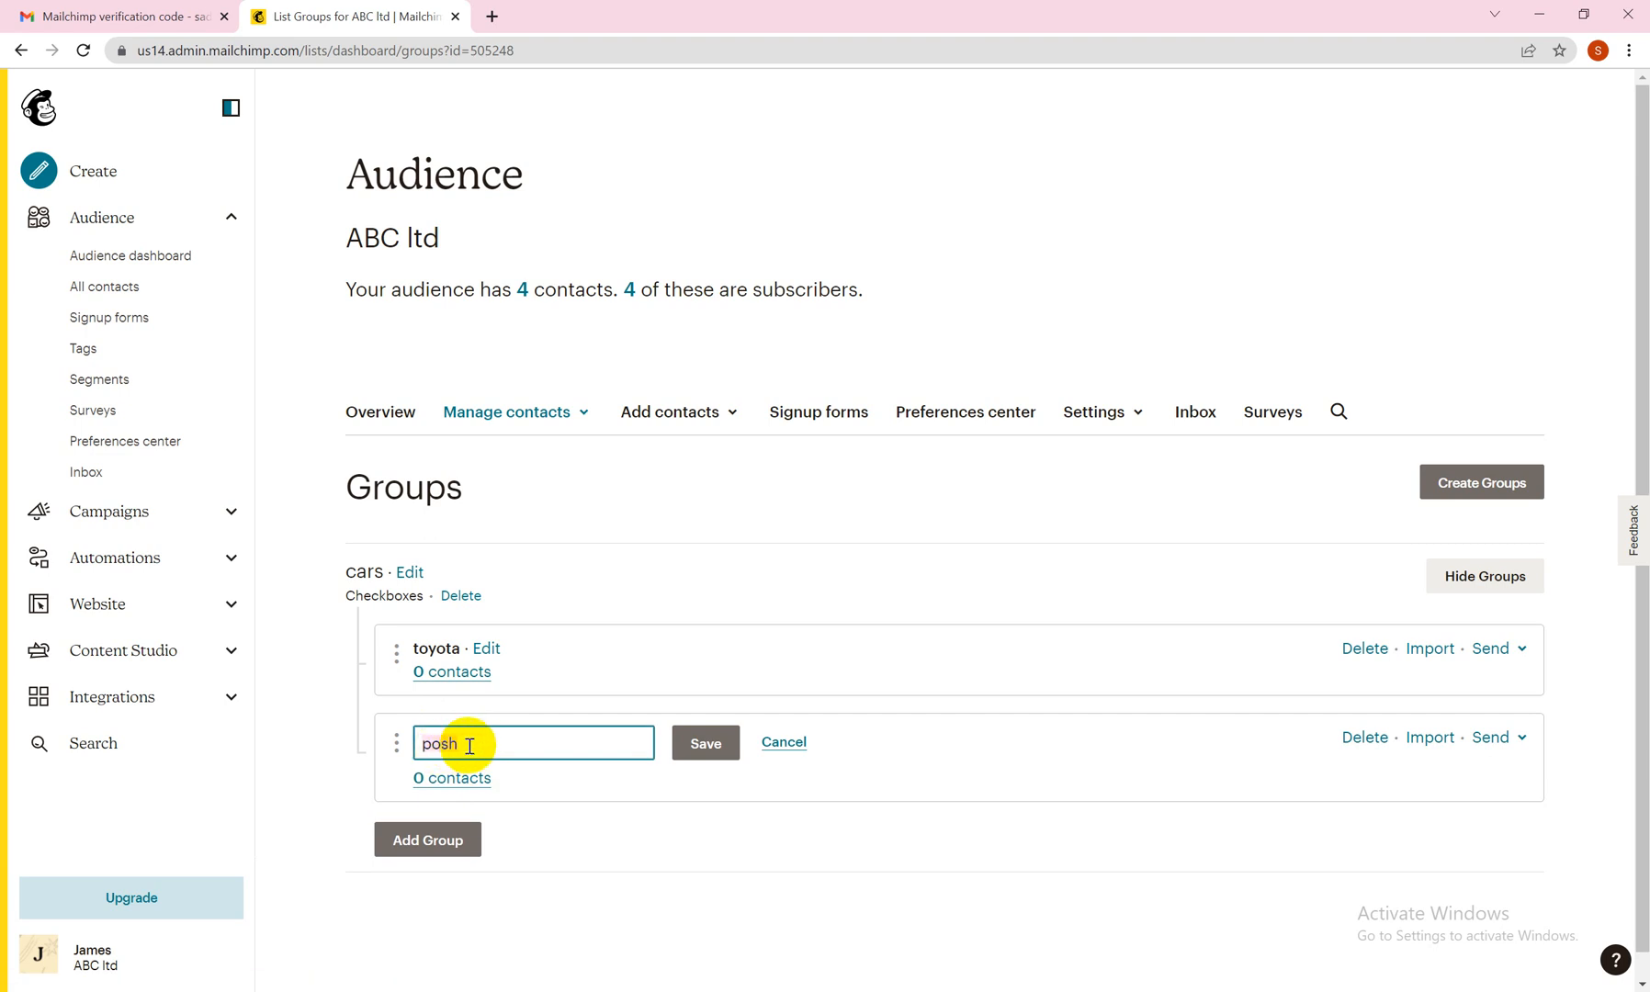
pyautogui.click(469, 745)
pyautogui.click(439, 746)
pyautogui.write('r')
pyautogui.click(453, 746)
pyautogui.write('c')
pyautogui.press('Delete')
pyautogui.click(479, 743)
pyautogui.write('e')
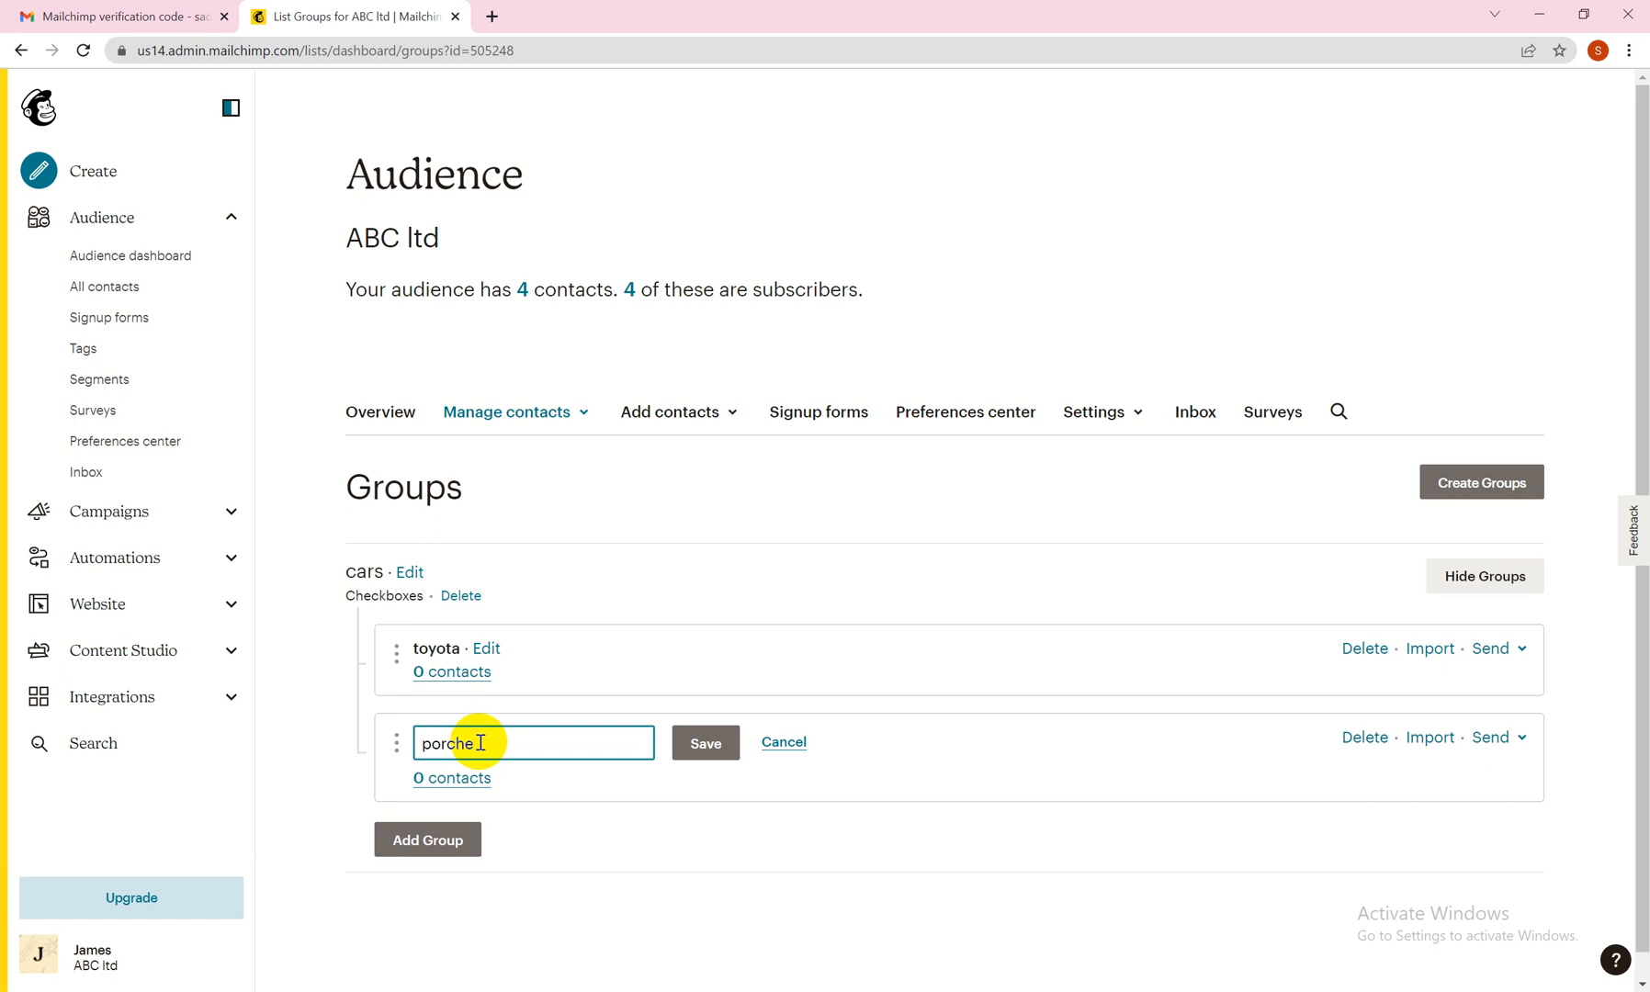
pyautogui.click(690, 743)
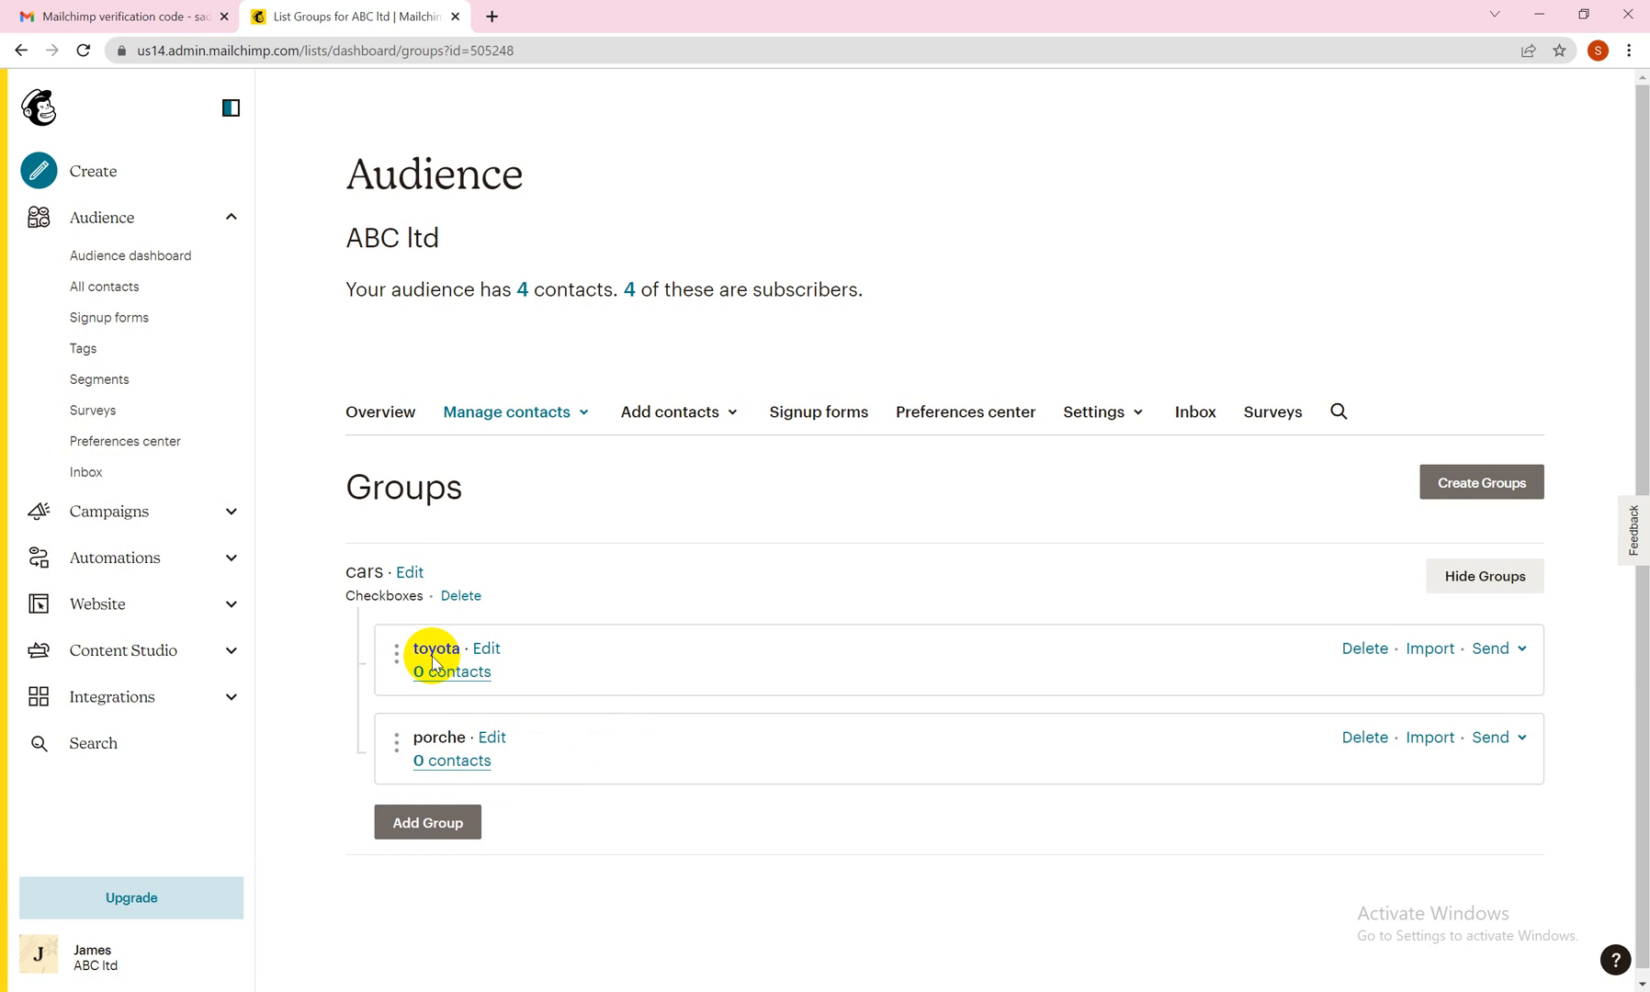
pyautogui.click(1427, 654)
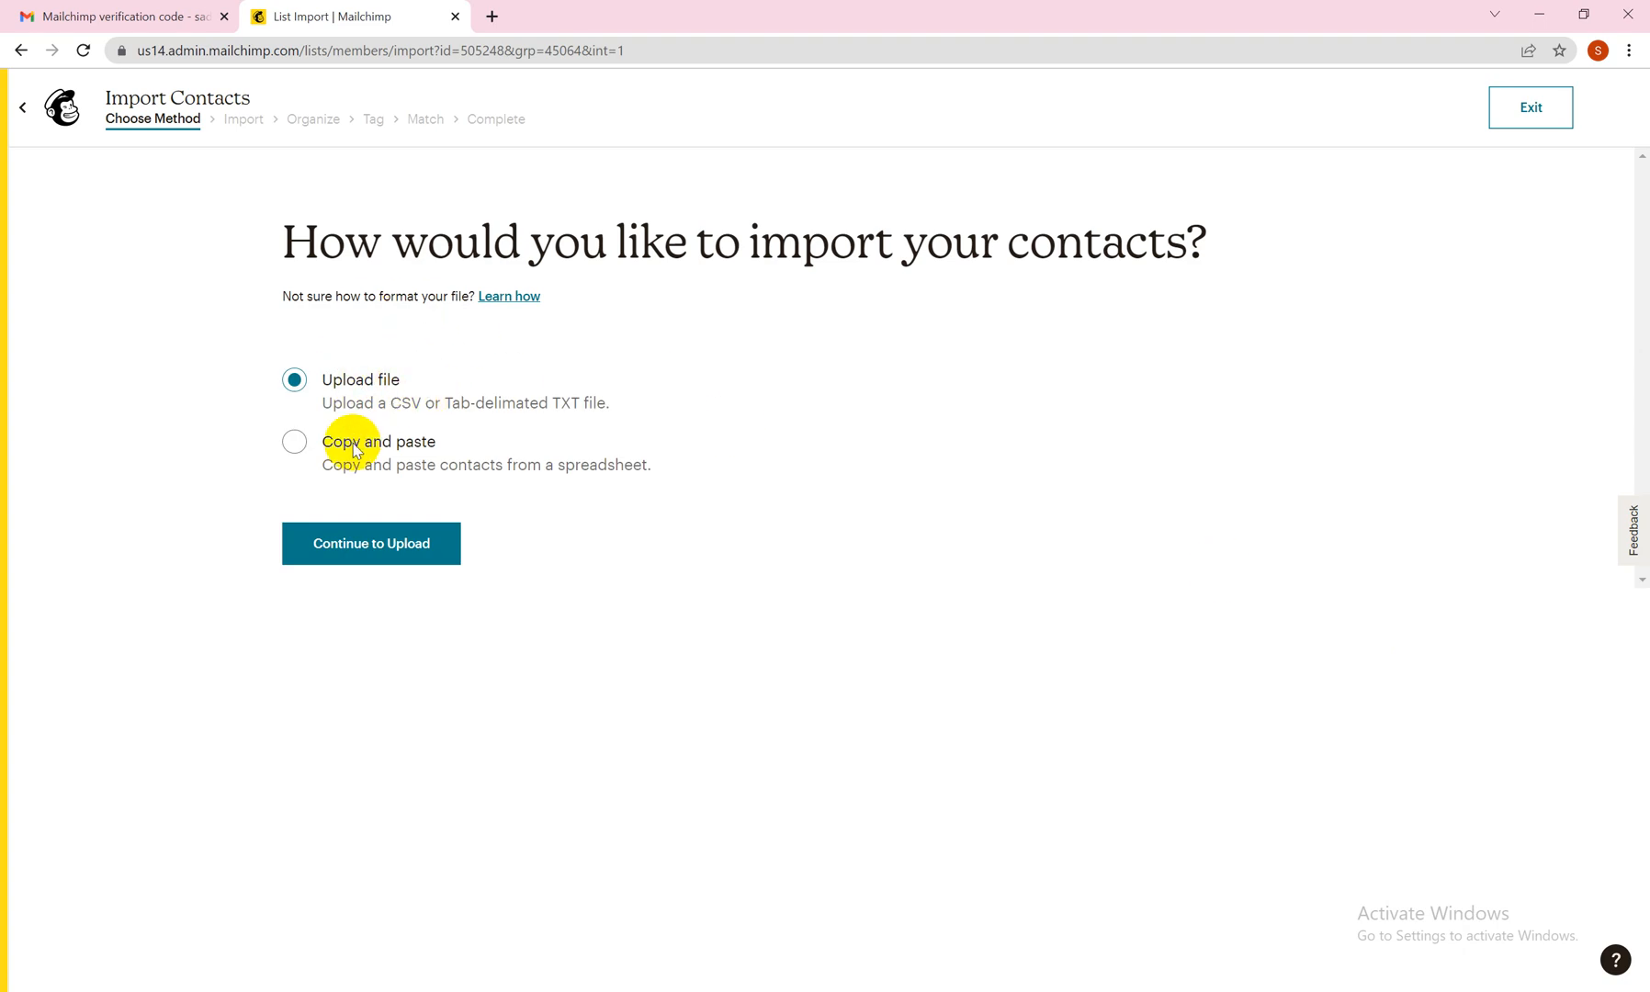
pyautogui.click(294, 442)
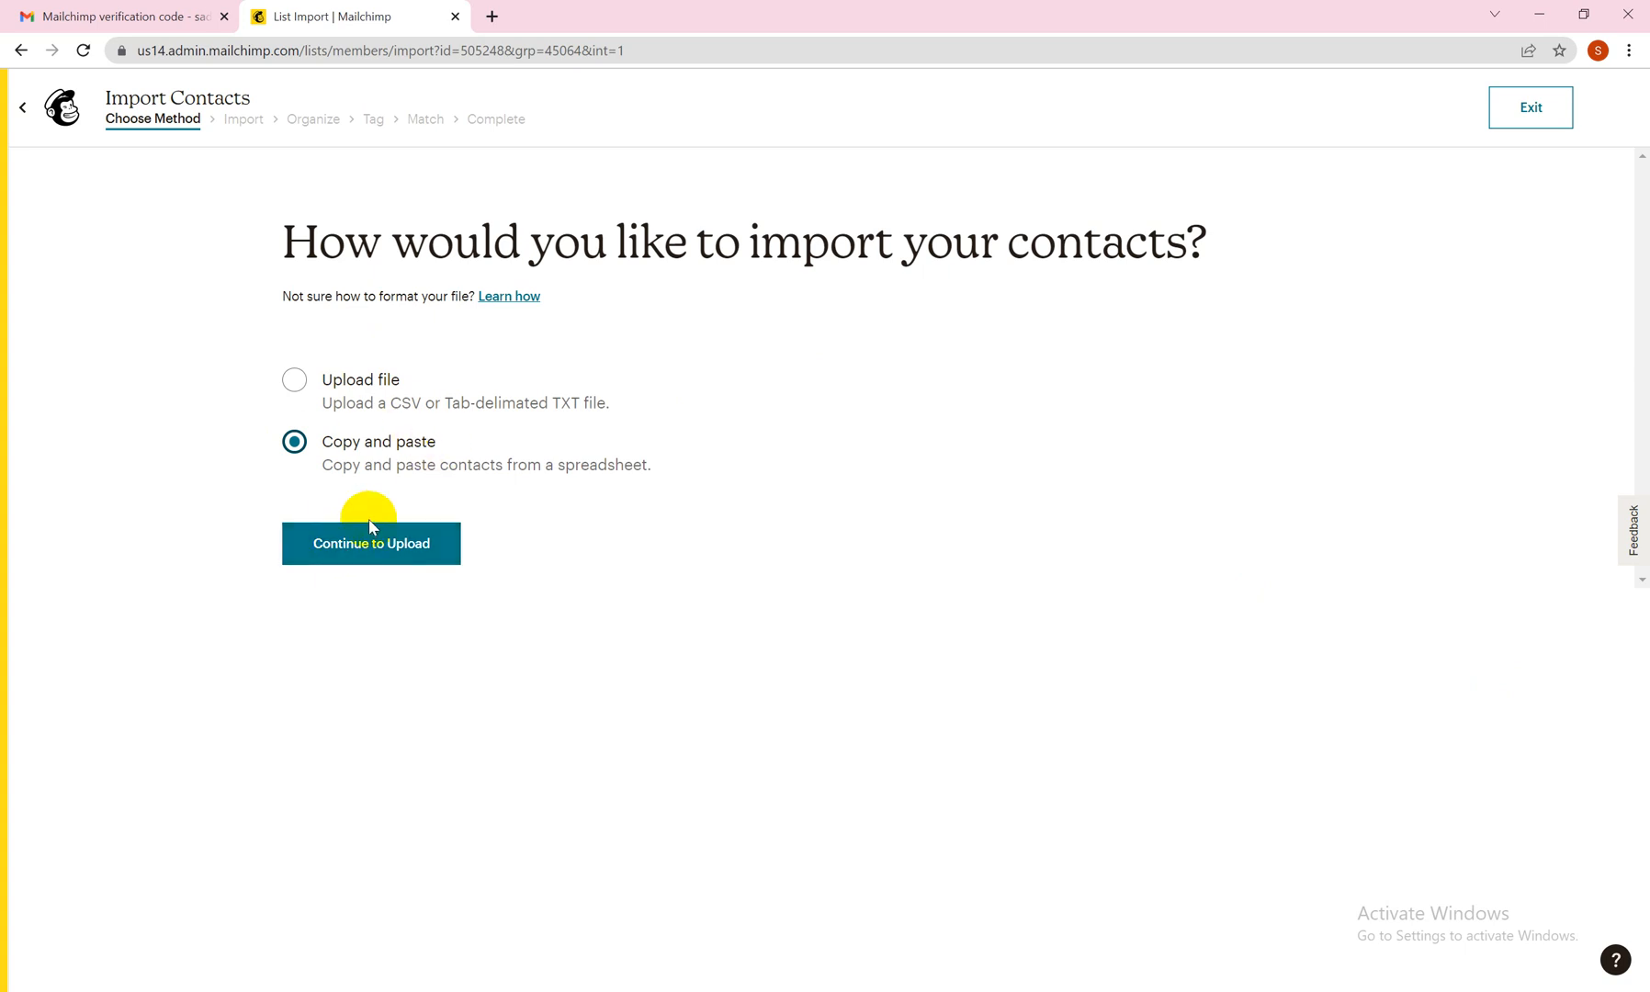
pyautogui.click(1499, 111)
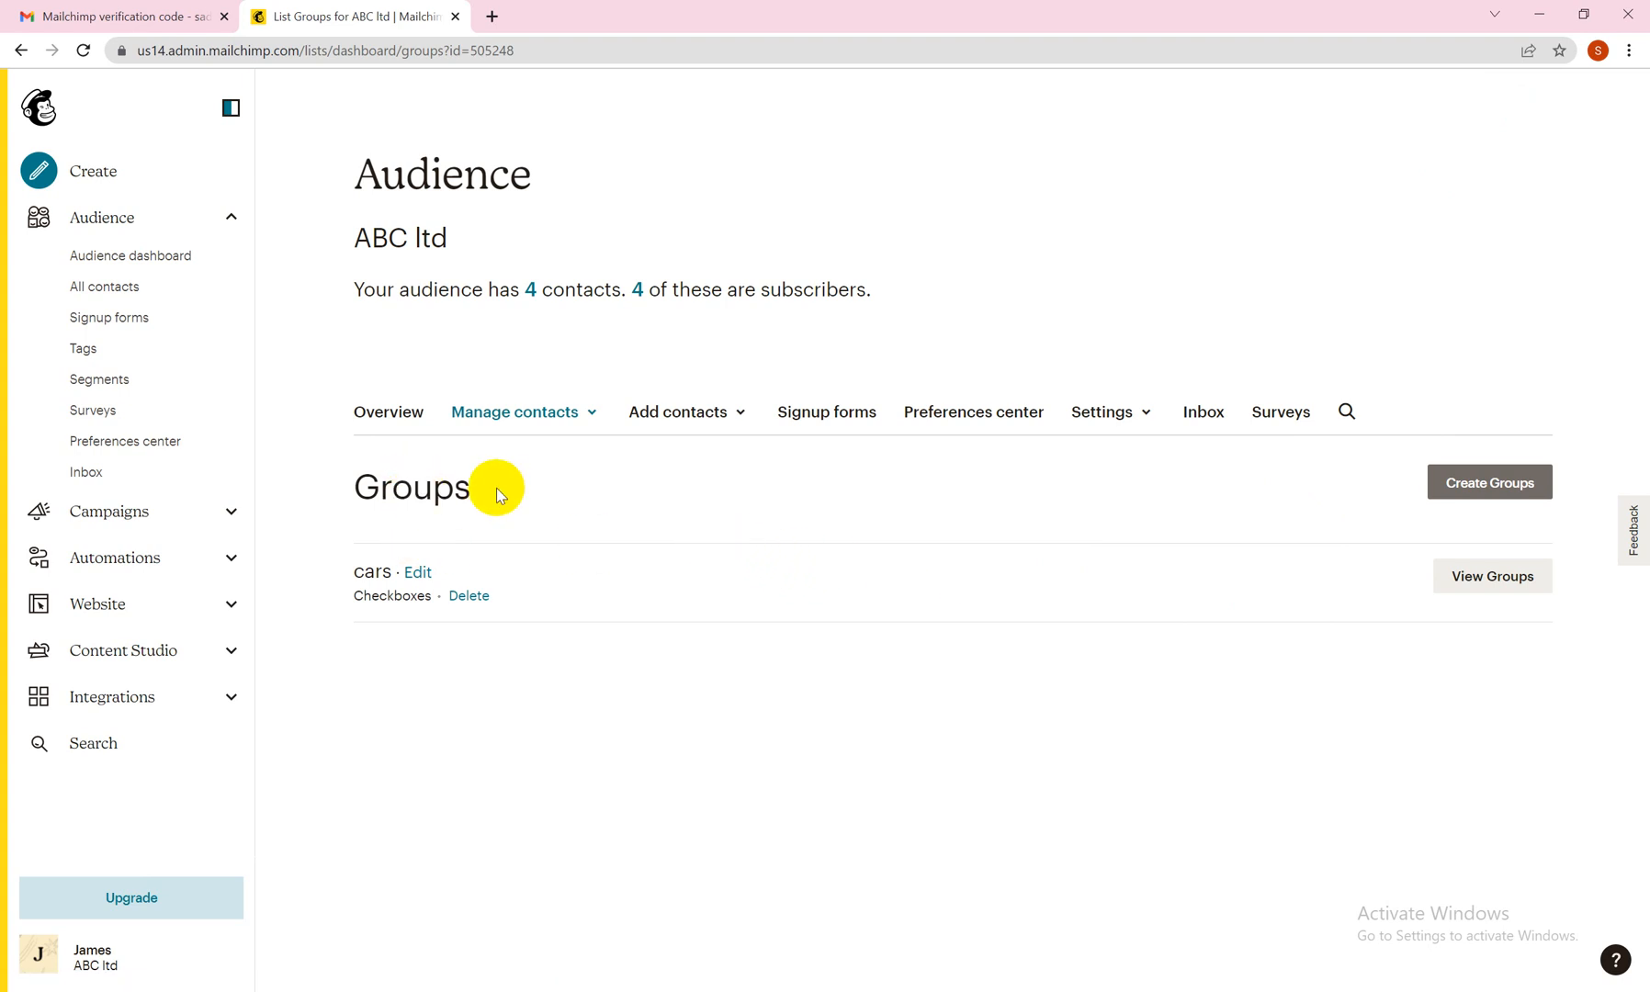
pyautogui.click(576, 415)
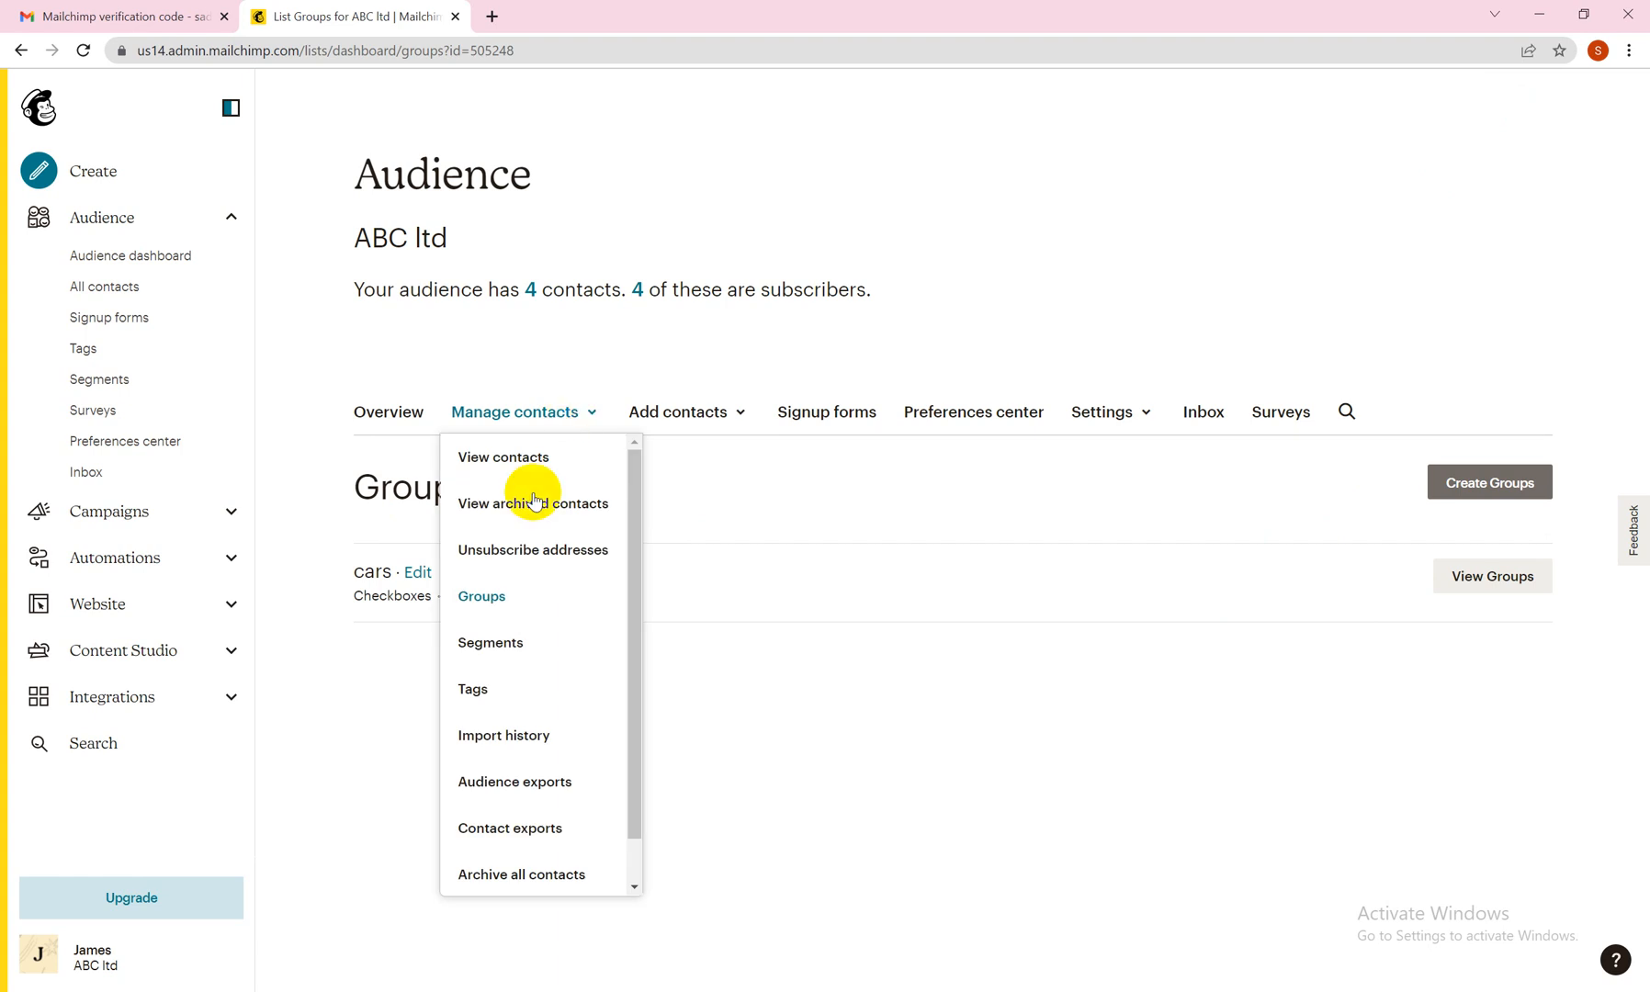
pyautogui.click(523, 641)
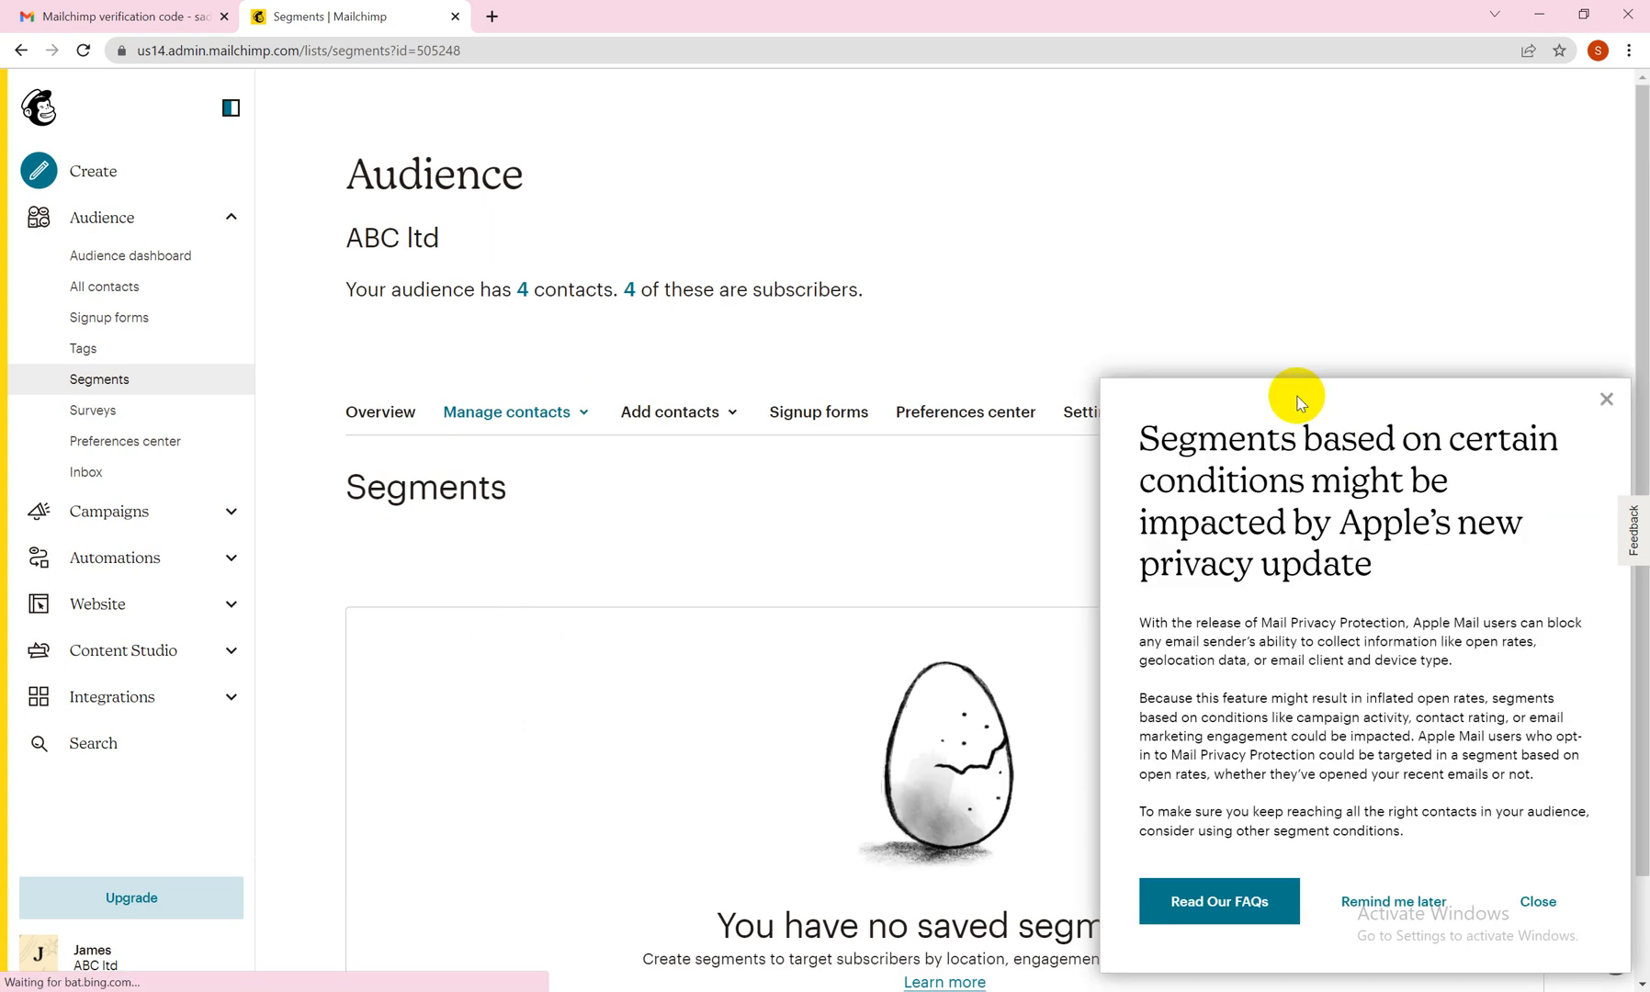
pyautogui.click(1606, 400)
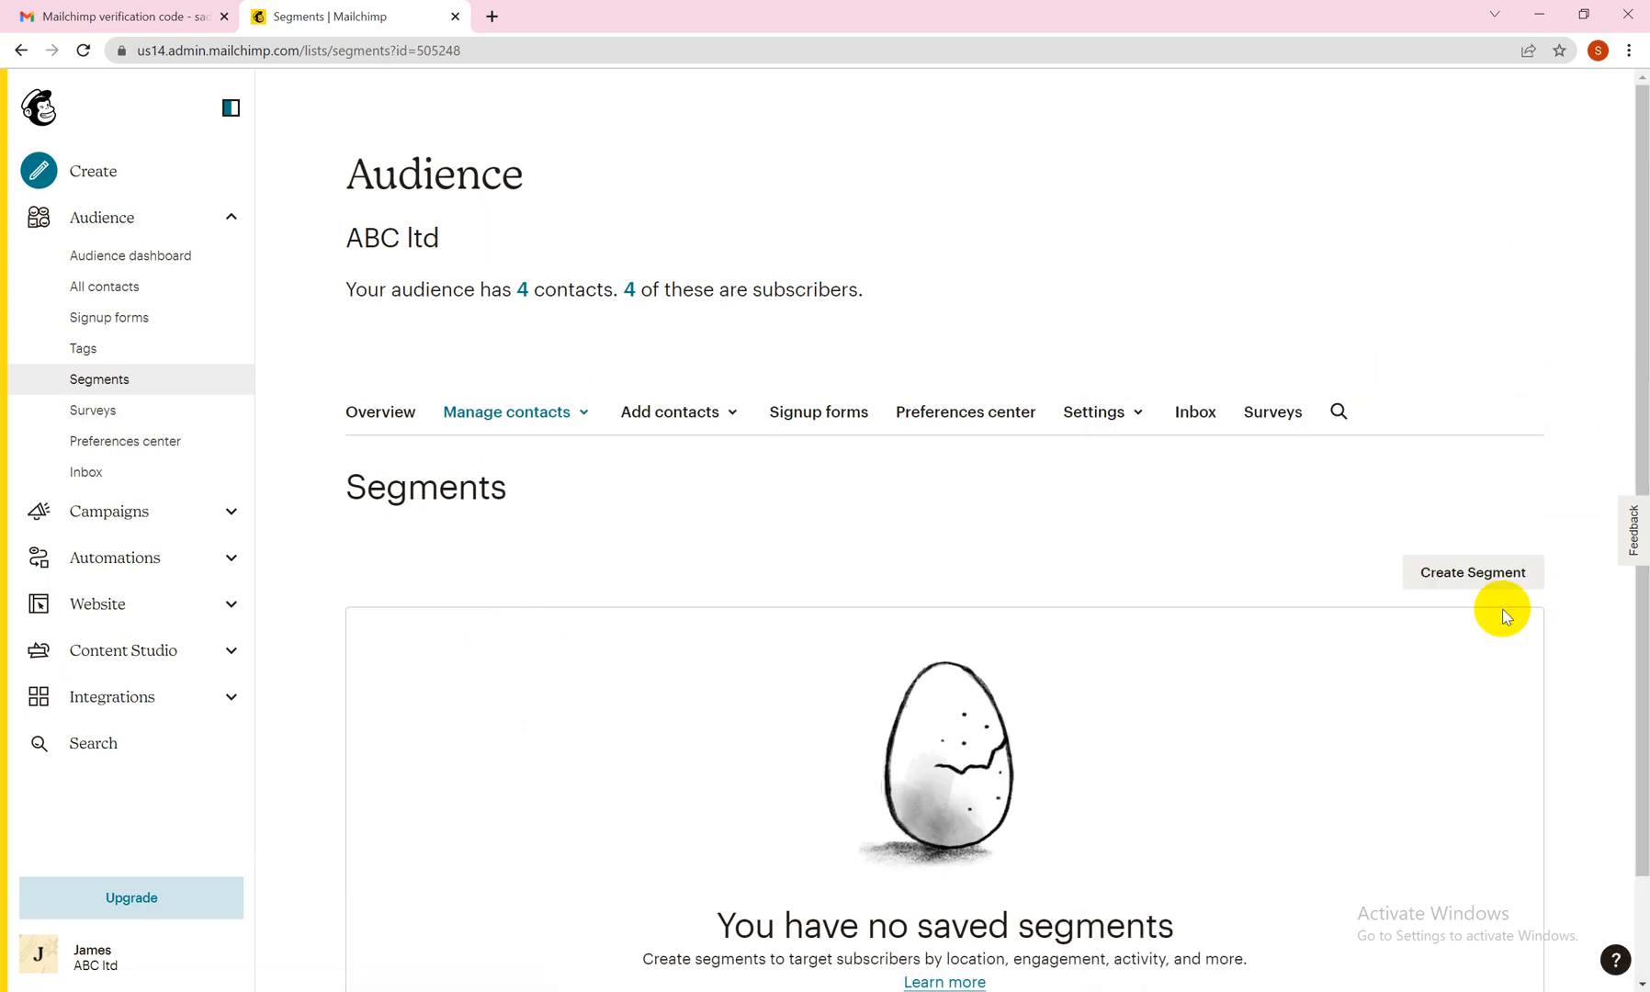
pyautogui.click(1488, 579)
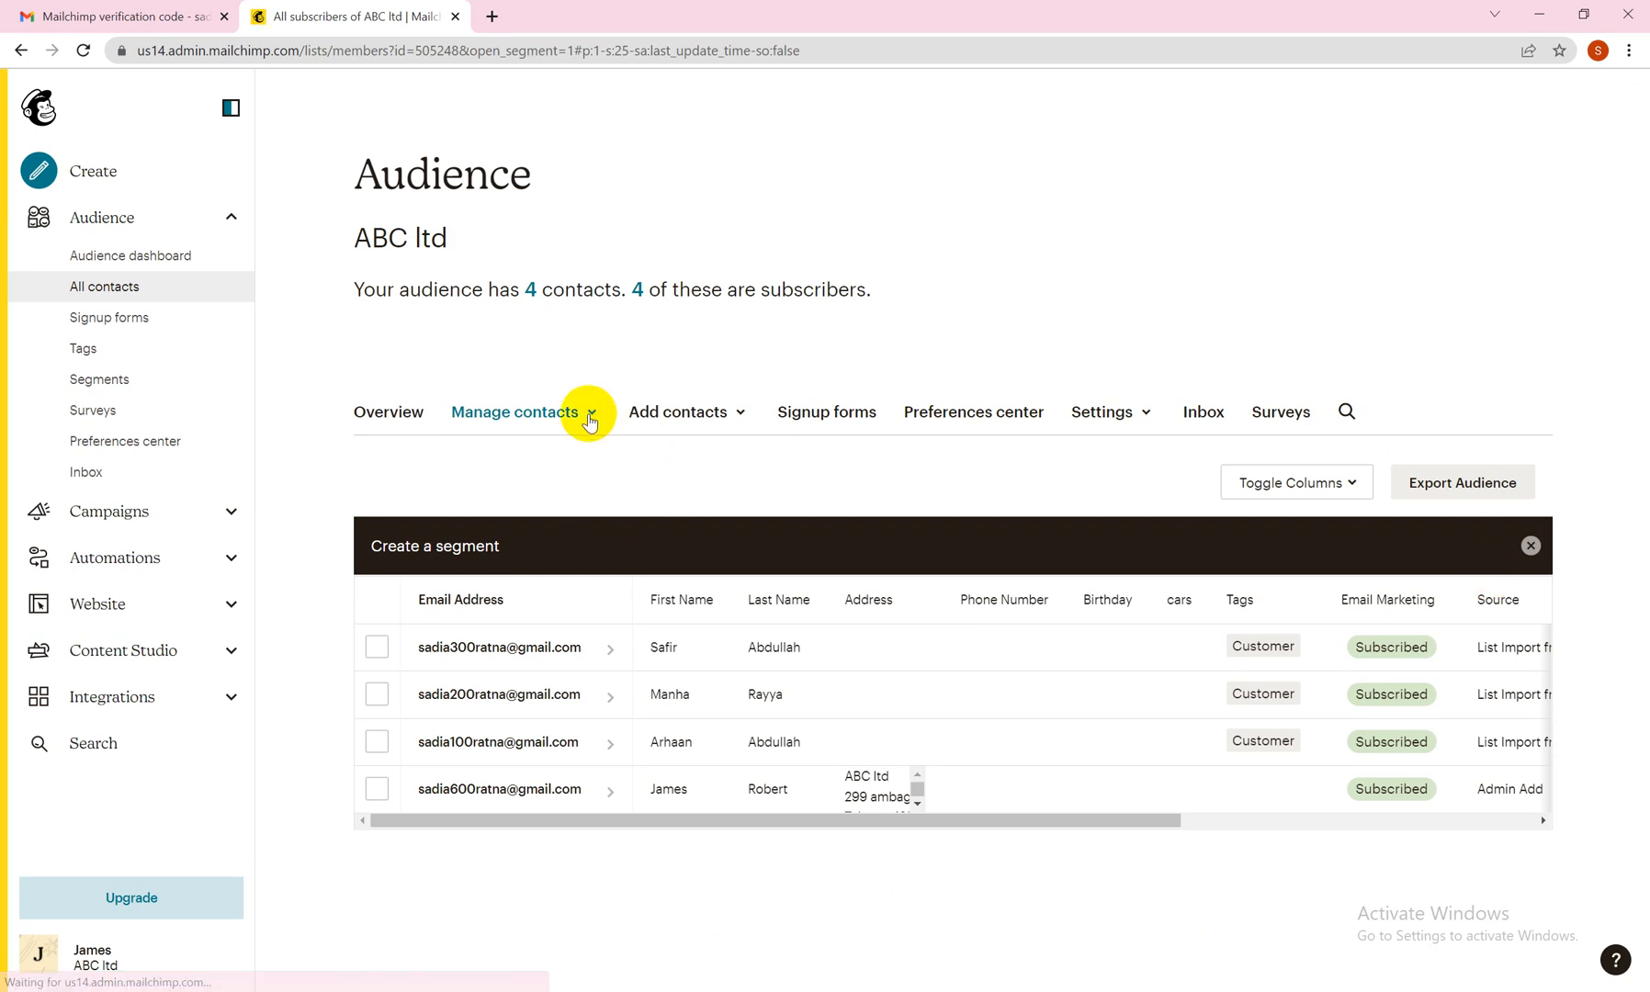
# Start a new segment for the ABC ltd audience and set contacts to match any of the conditions.
pyautogui.click(588, 415)
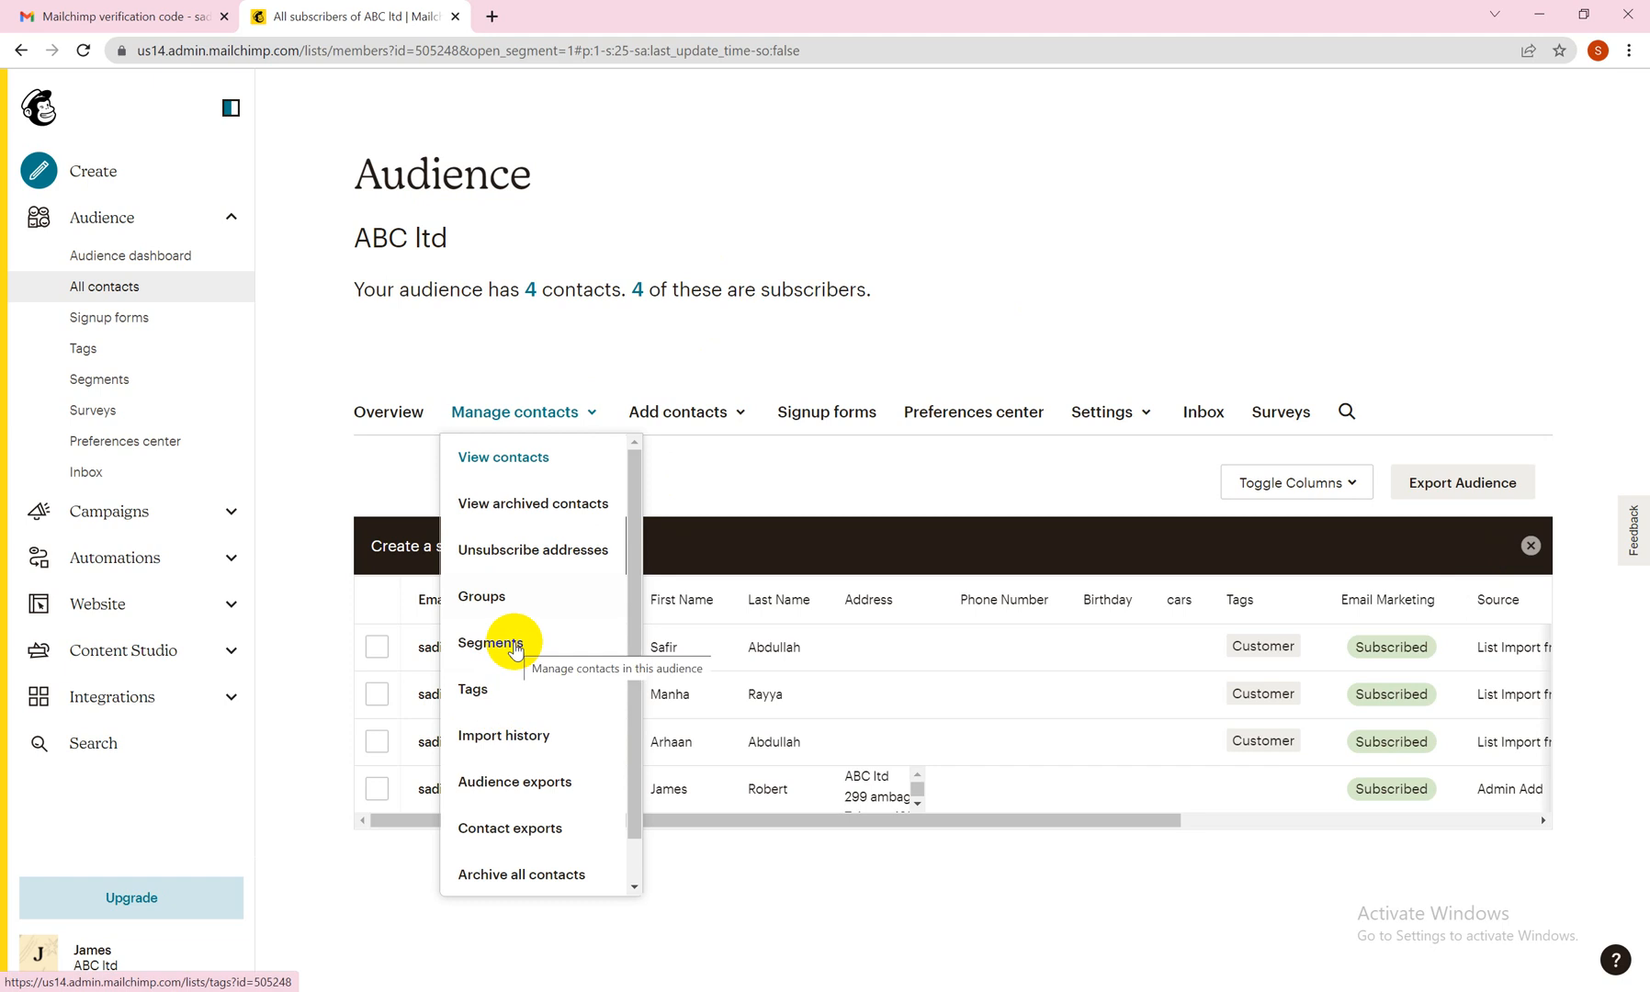
pyautogui.click(514, 646)
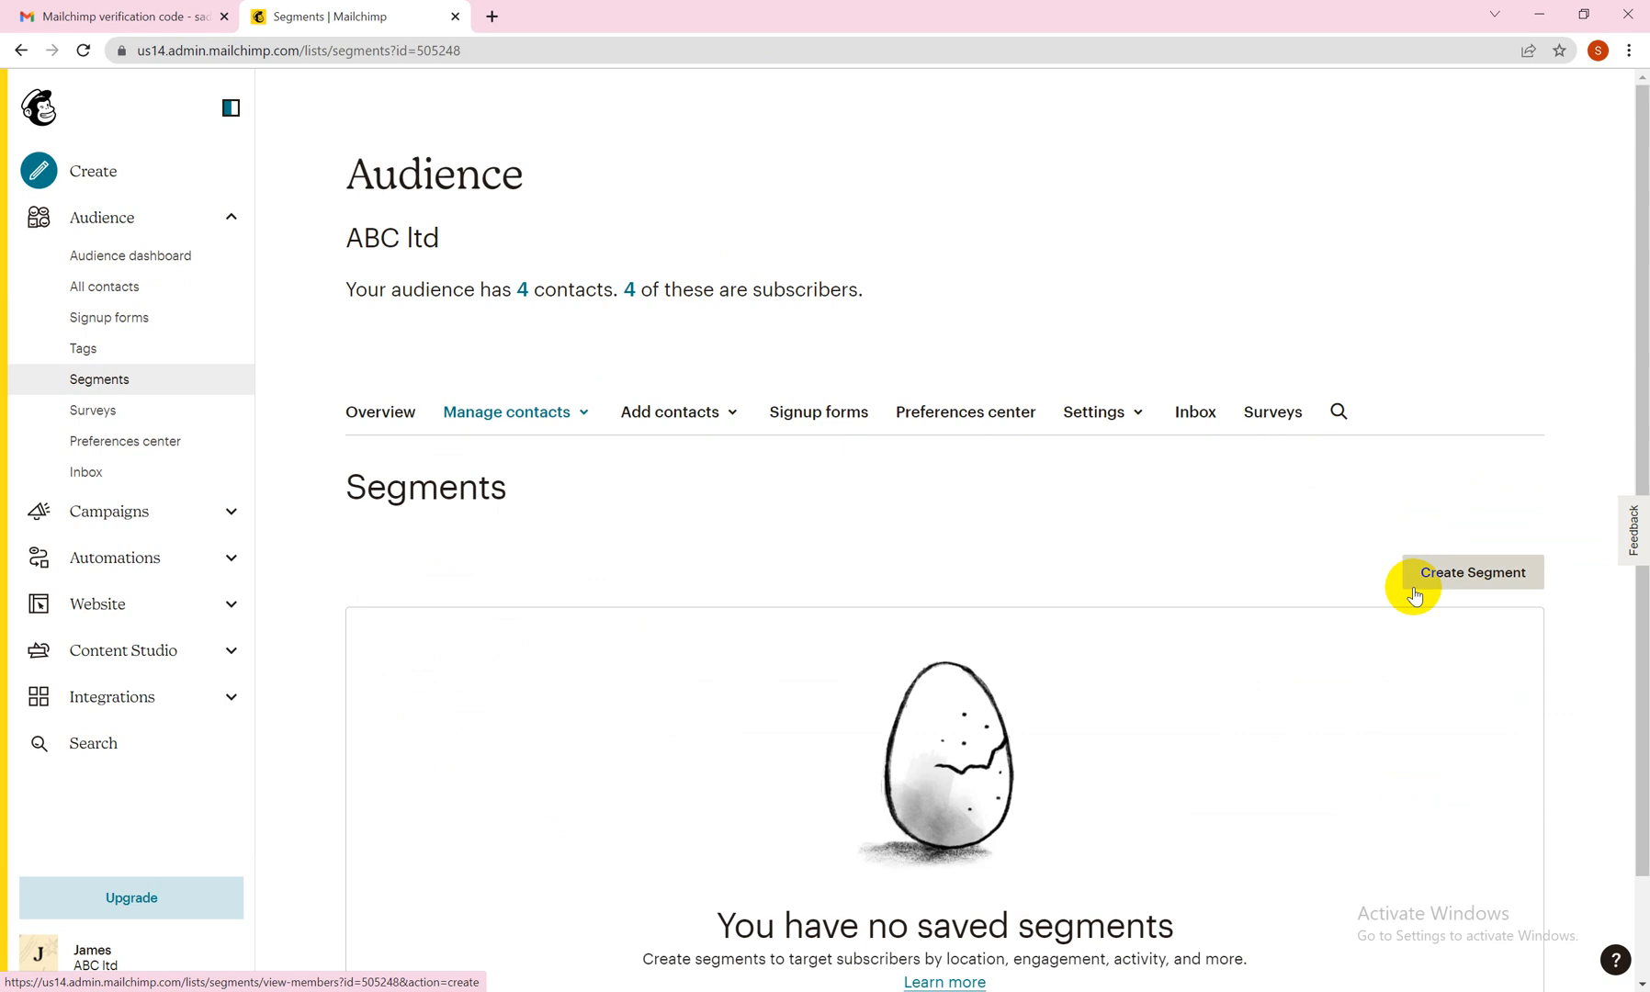
pyautogui.moveTo(1643, 363); pyautogui.dragTo(1634, 526)
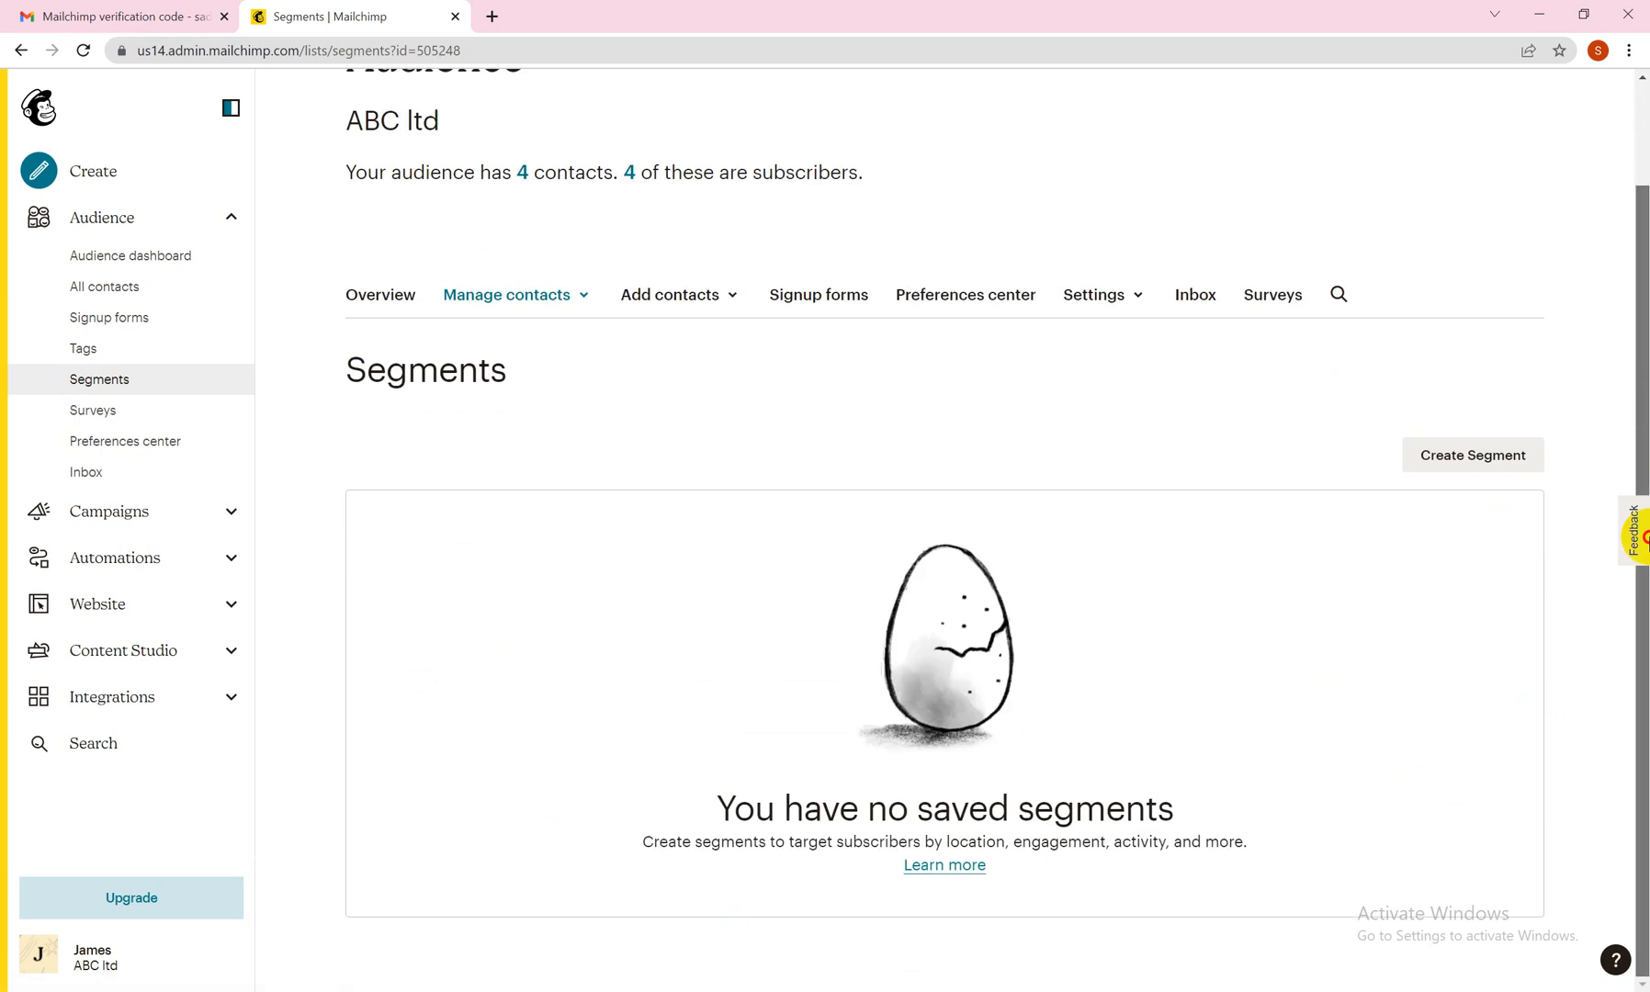
pyautogui.click(1471, 572)
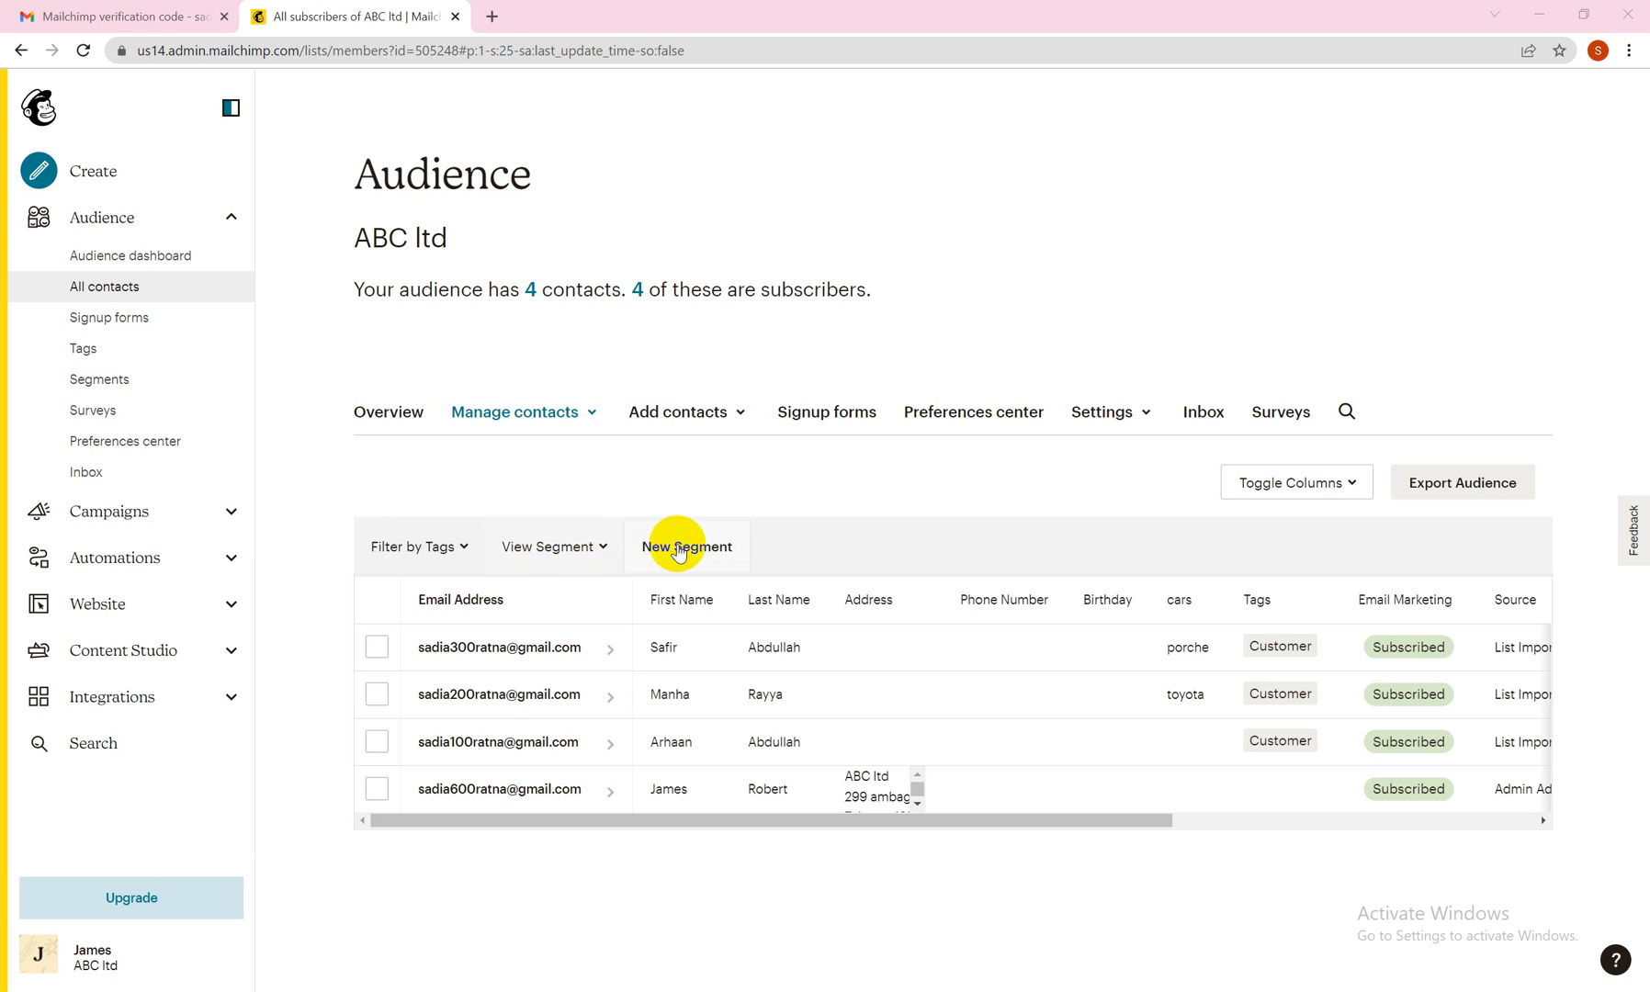
pyautogui.click(679, 549)
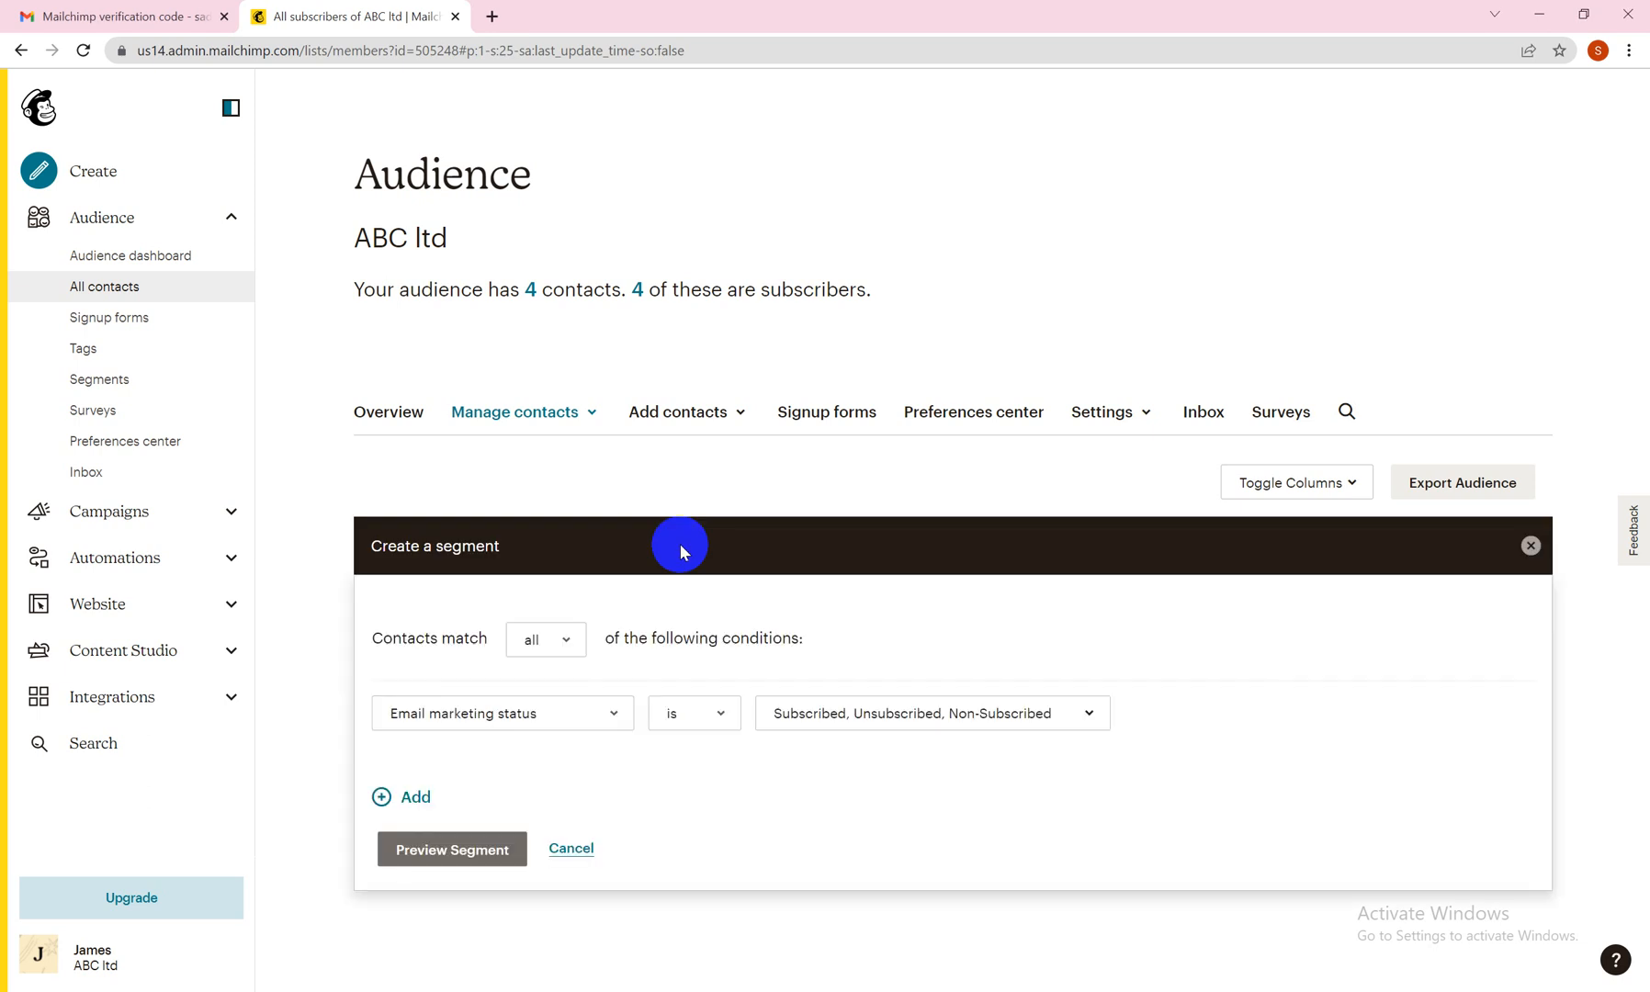
pyautogui.click(573, 651)
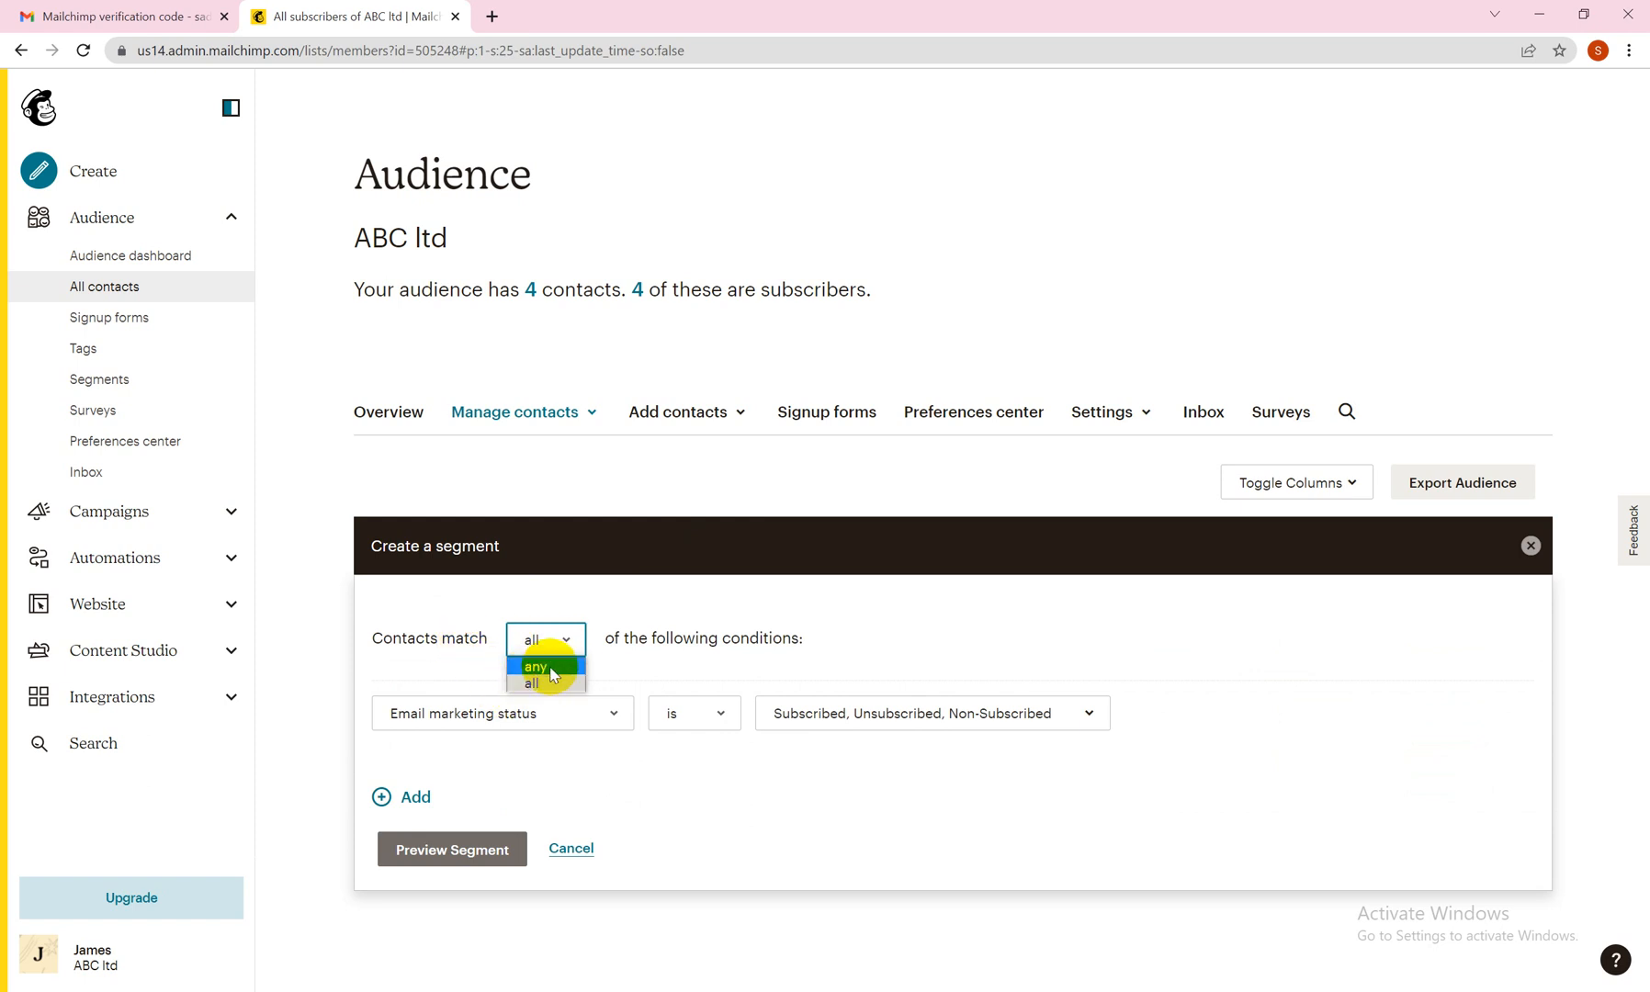
# Set the segment condition to Location is in US state and look through the available states.
pyautogui.click(617, 716)
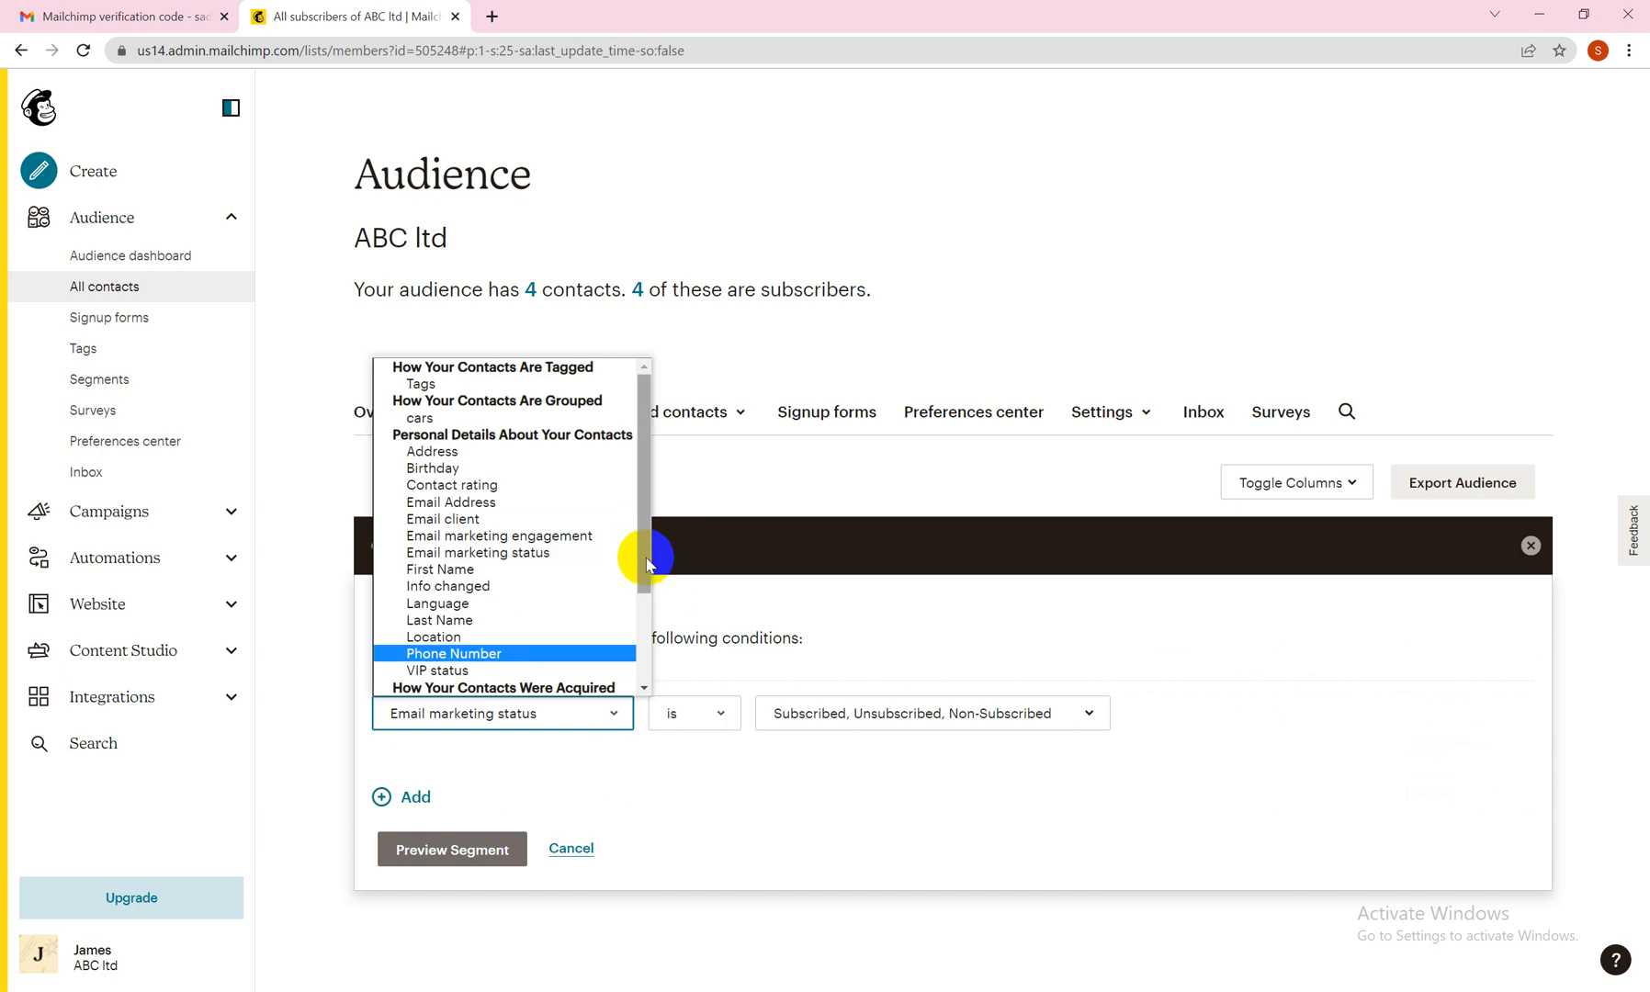
pyautogui.moveTo(645, 558); pyautogui.dragTo(646, 518)
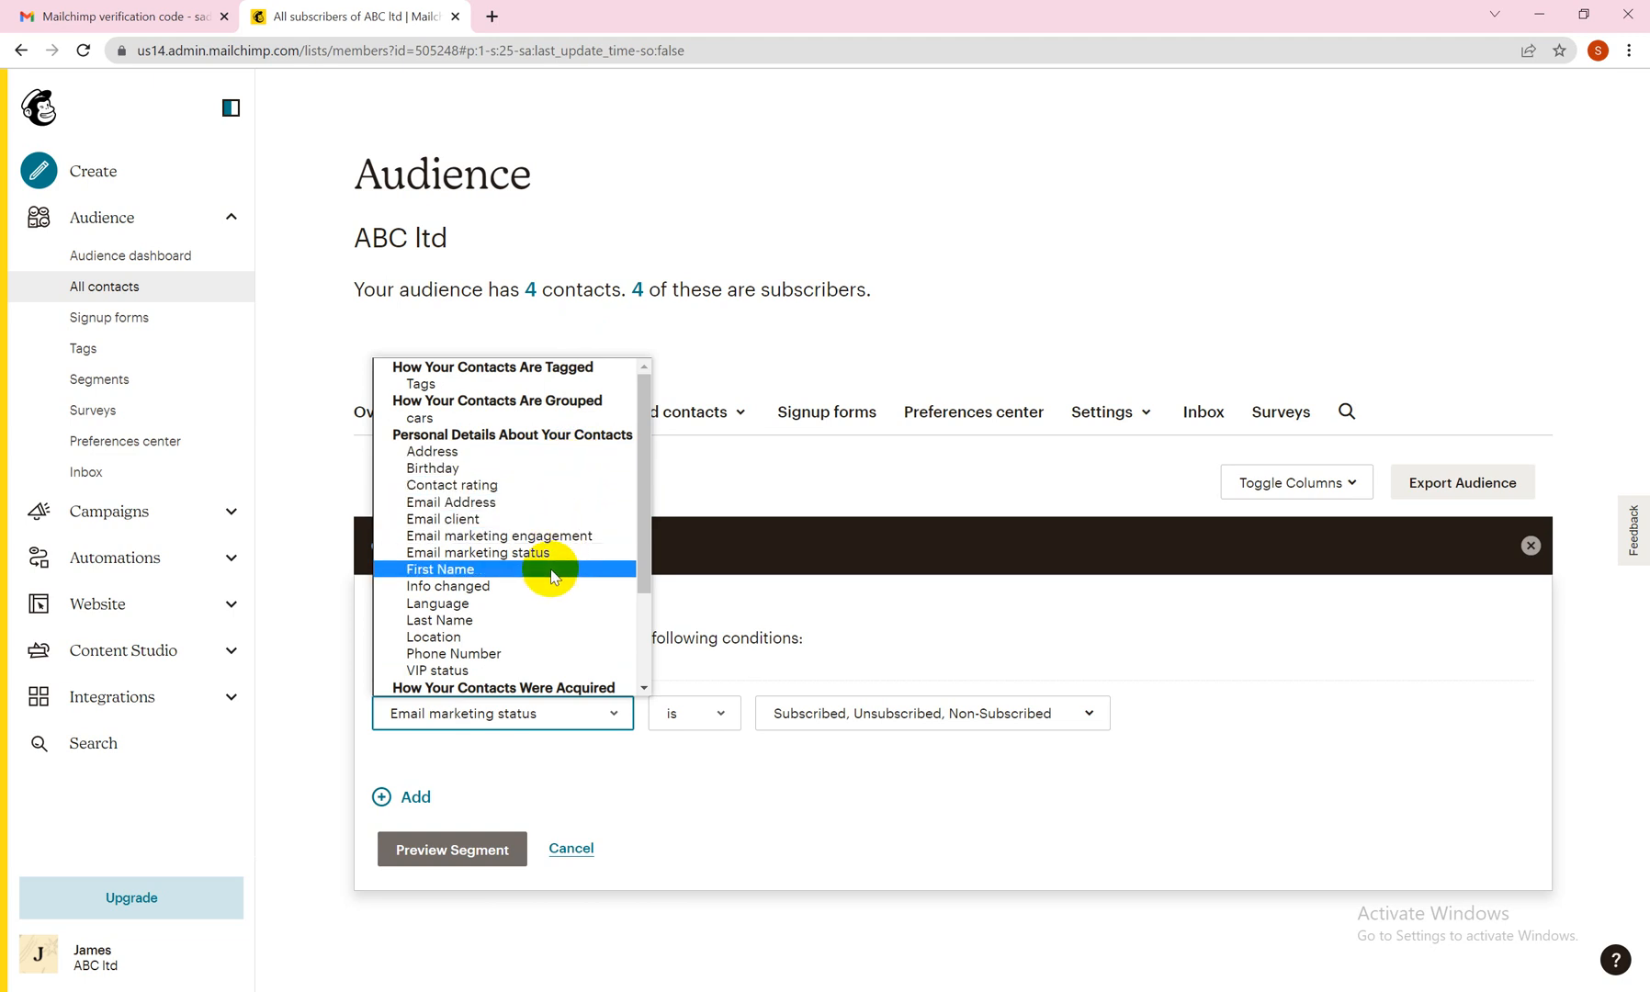
pyautogui.click(526, 642)
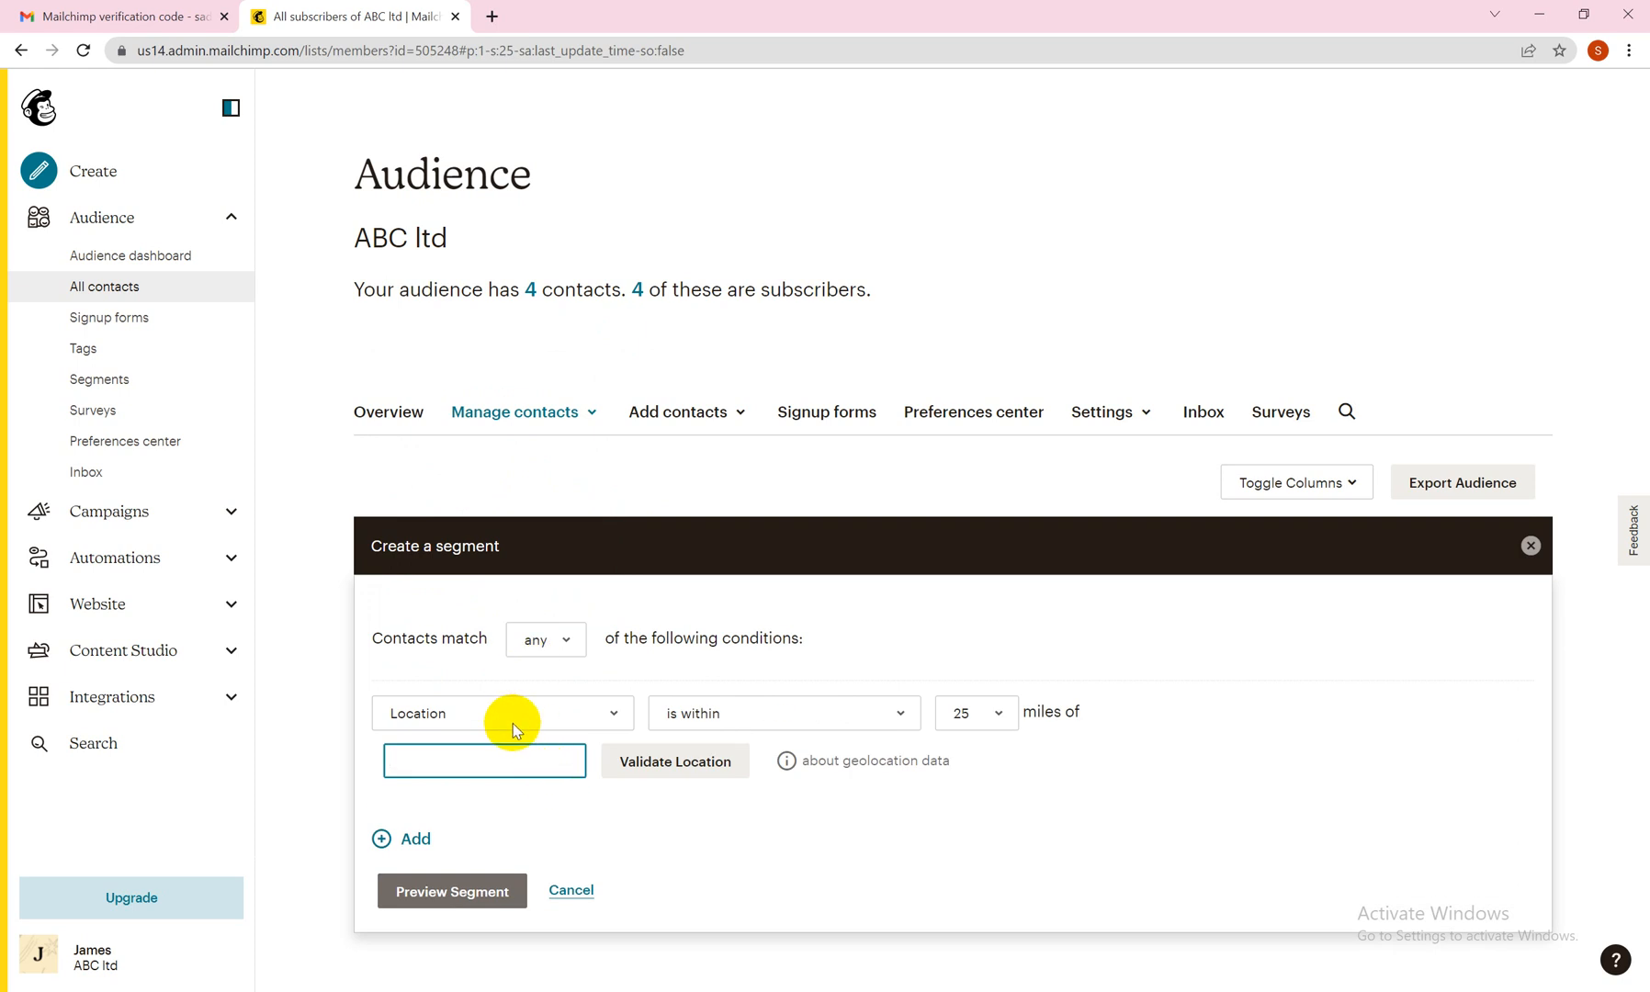
pyautogui.click(900, 715)
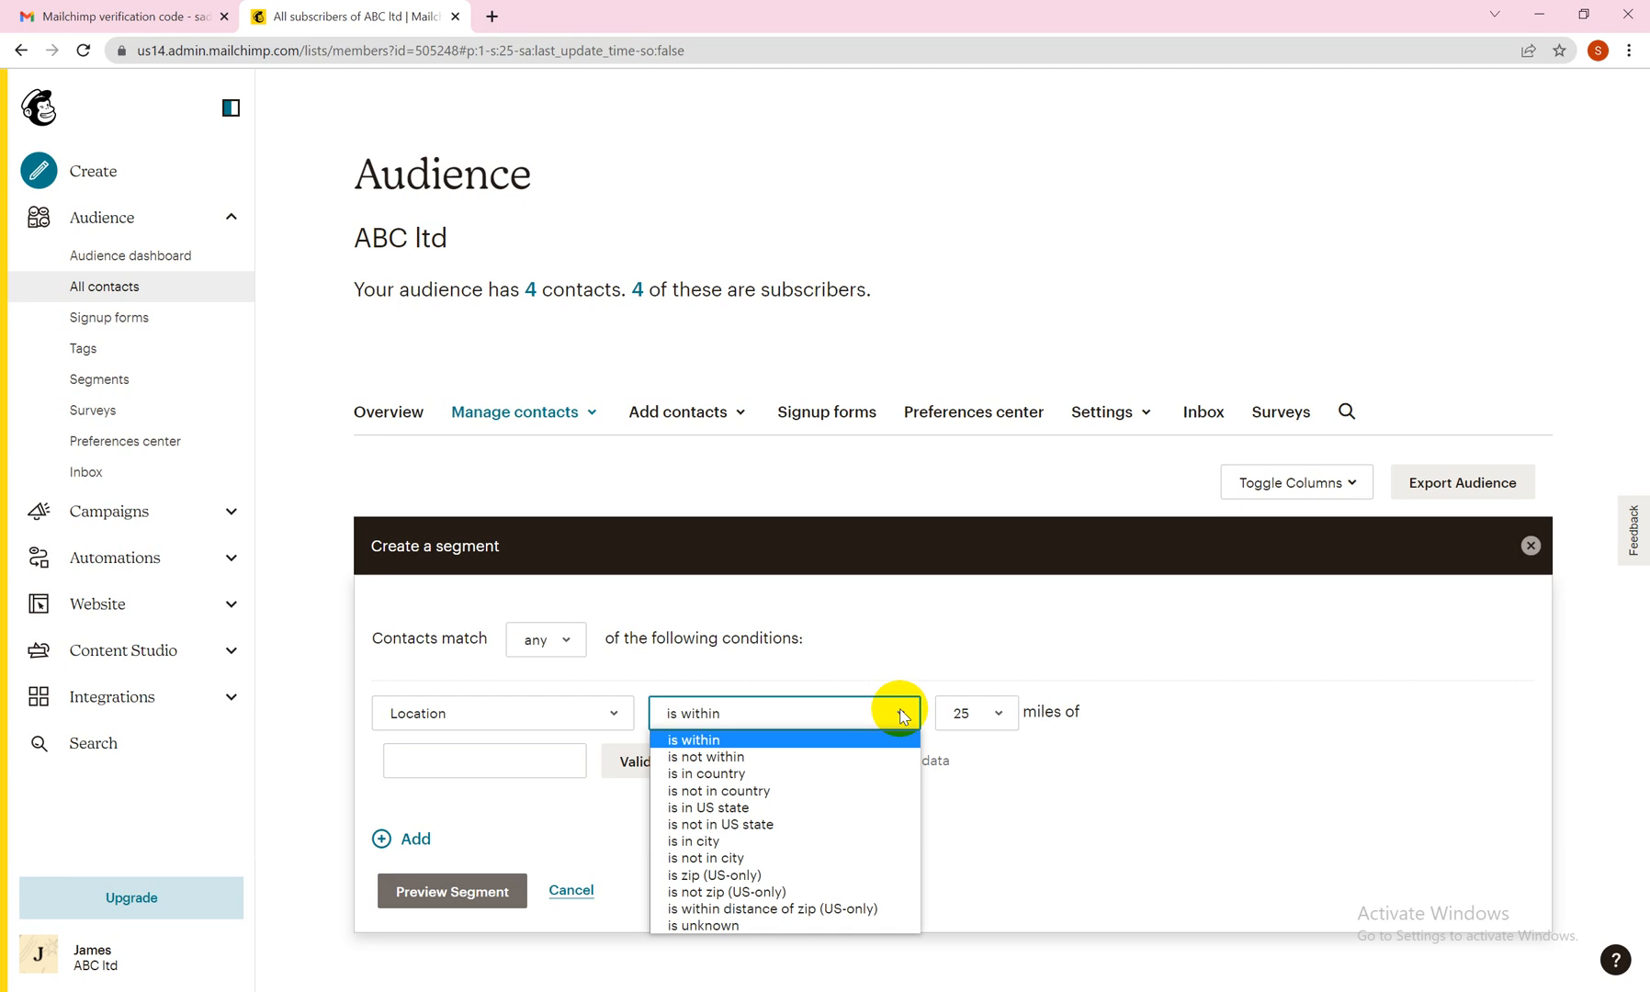
pyautogui.click(799, 808)
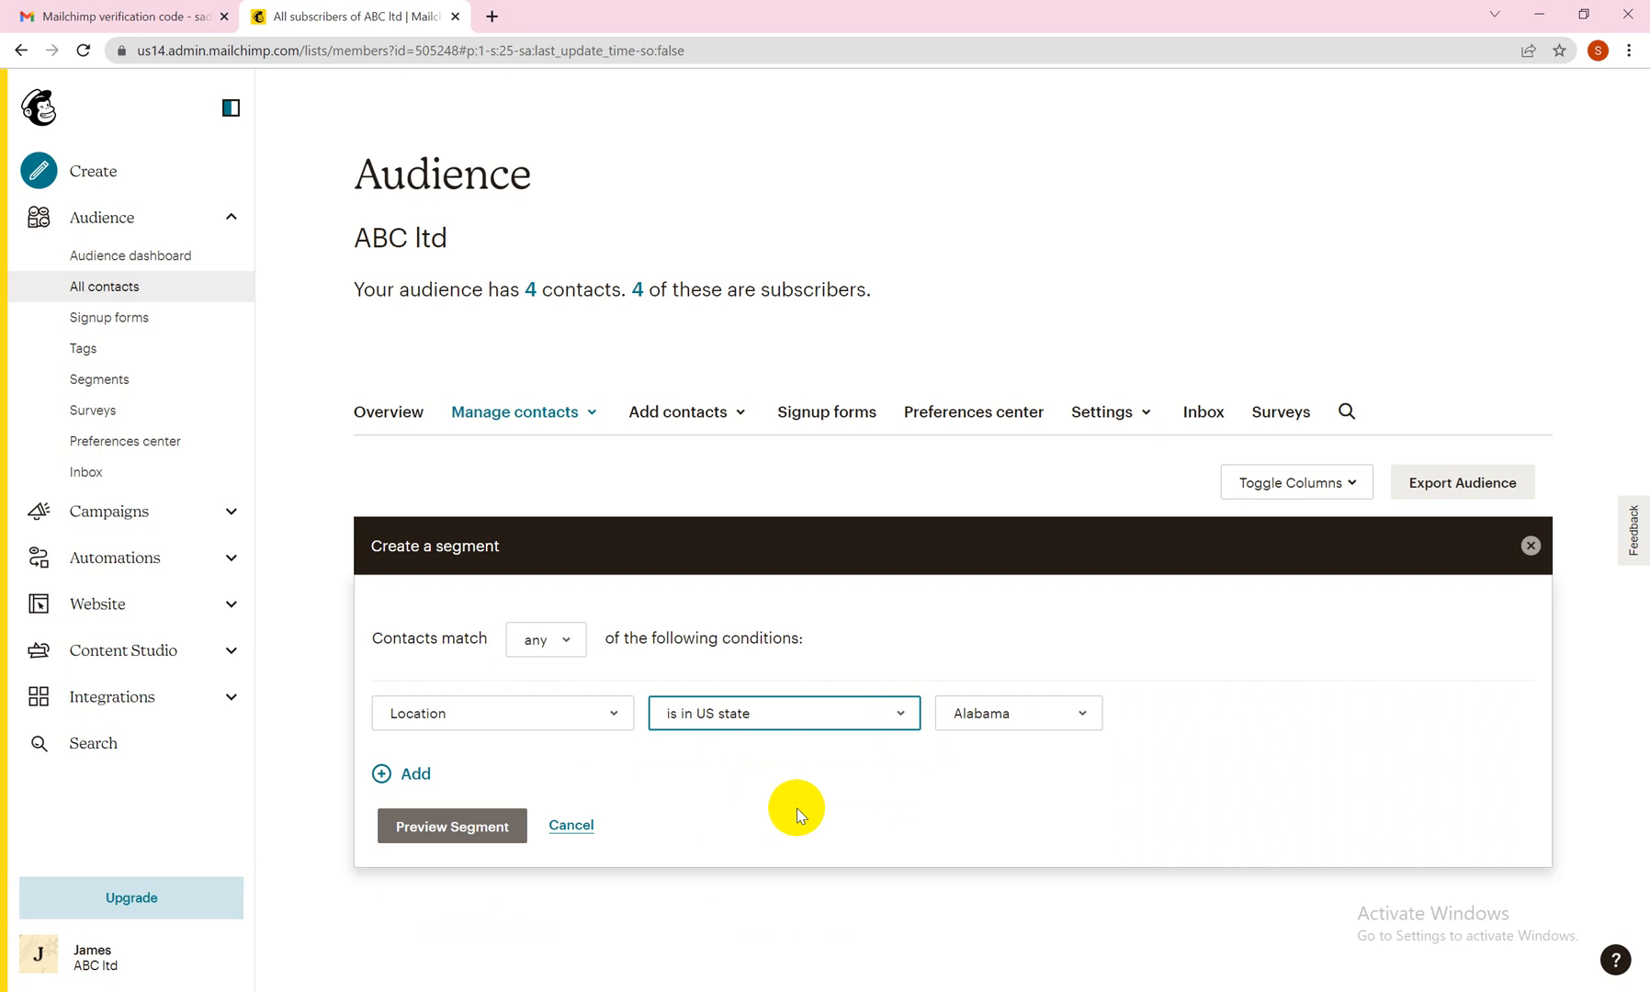
pyautogui.click(1065, 716)
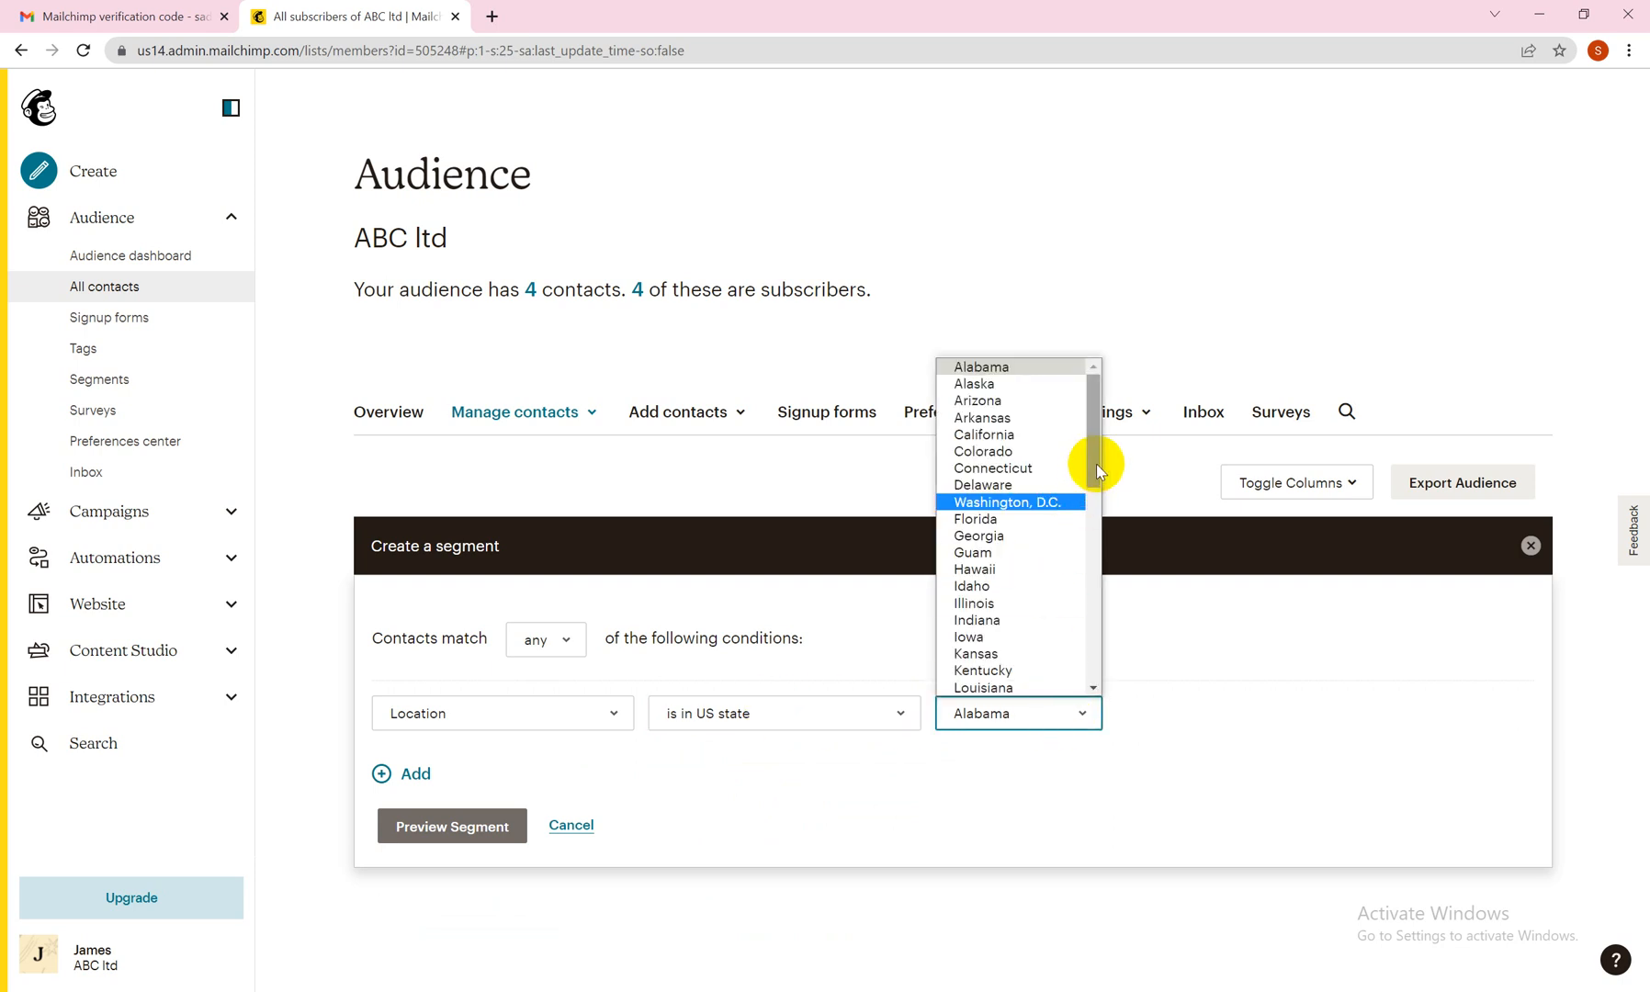
pyautogui.moveTo(1099, 471)
pyautogui.mouseDown()
pyautogui.moveTo(1094, 669)
pyautogui.moveTo(1092, 451)
pyautogui.mouseUp()
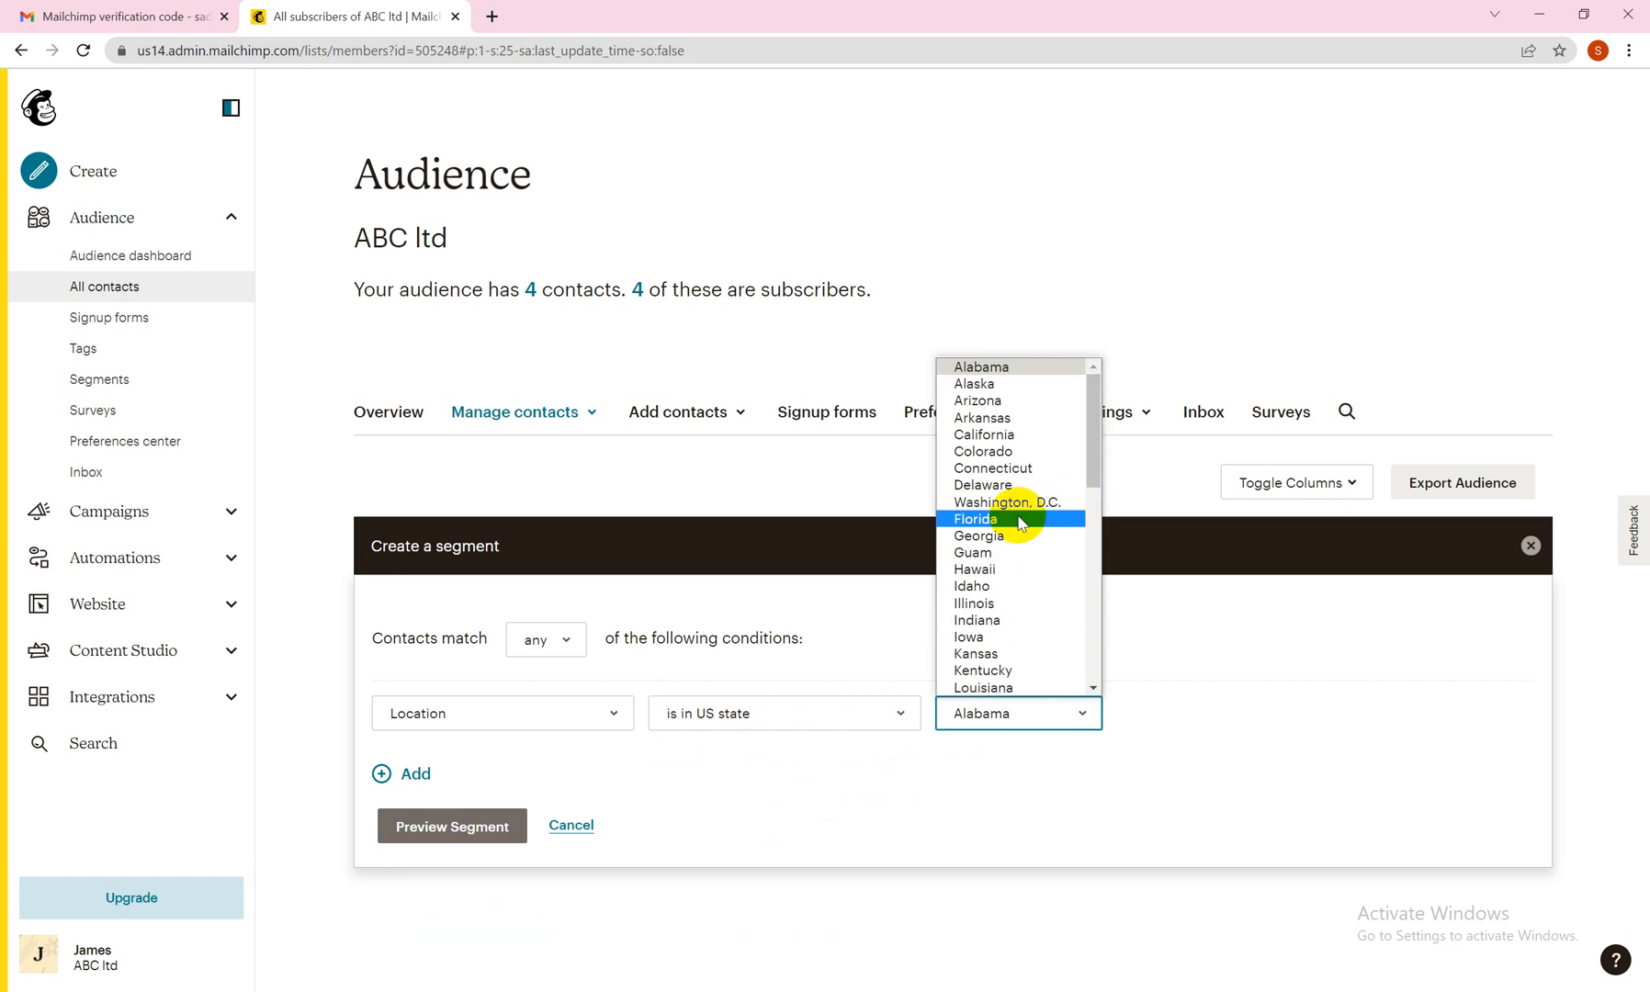
# Change the segment condition to Signup source.
pyautogui.click(612, 718)
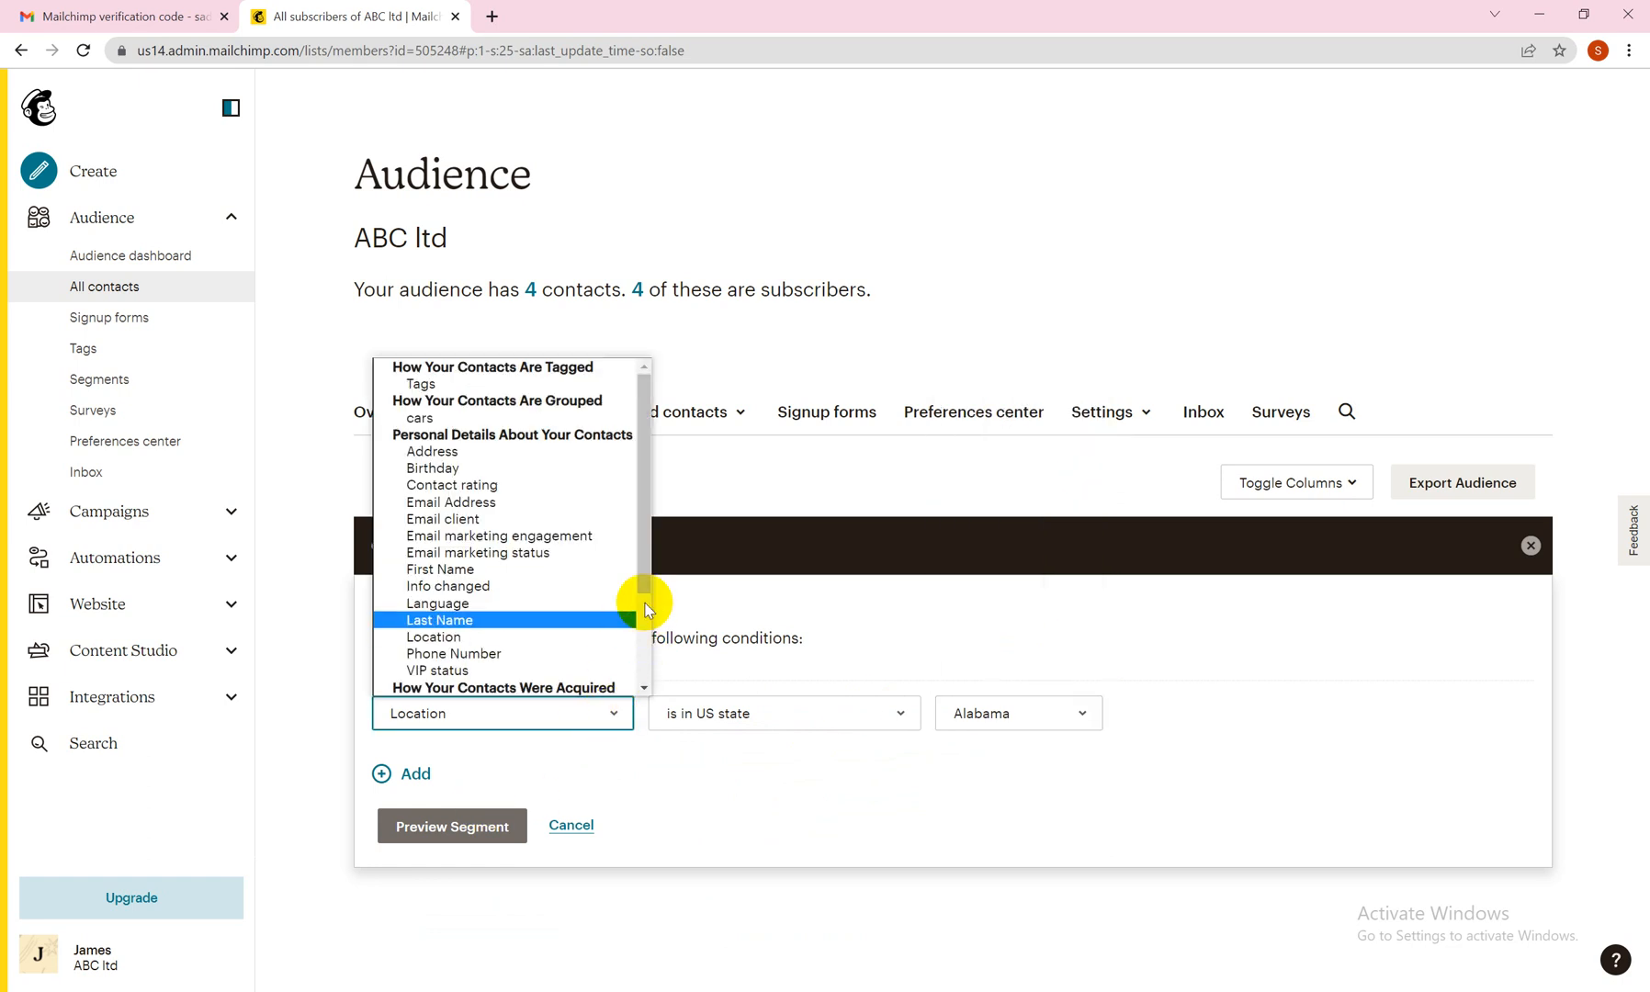
pyautogui.moveTo(646, 597); pyautogui.dragTo(645, 678)
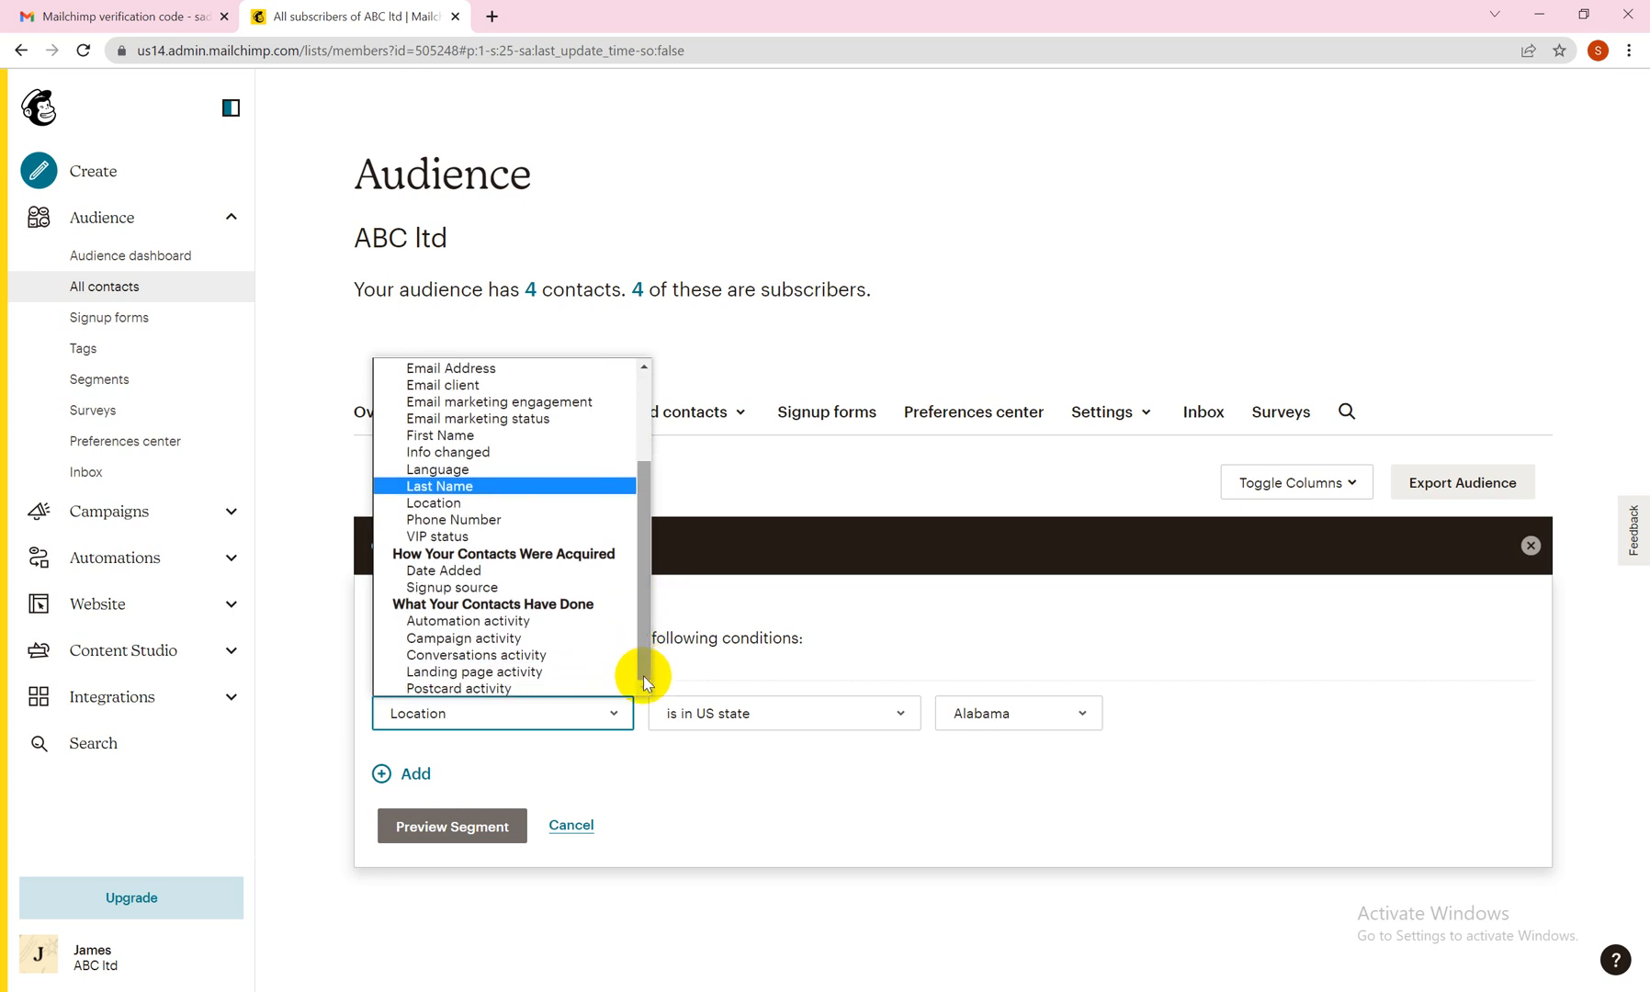
pyautogui.click(552, 588)
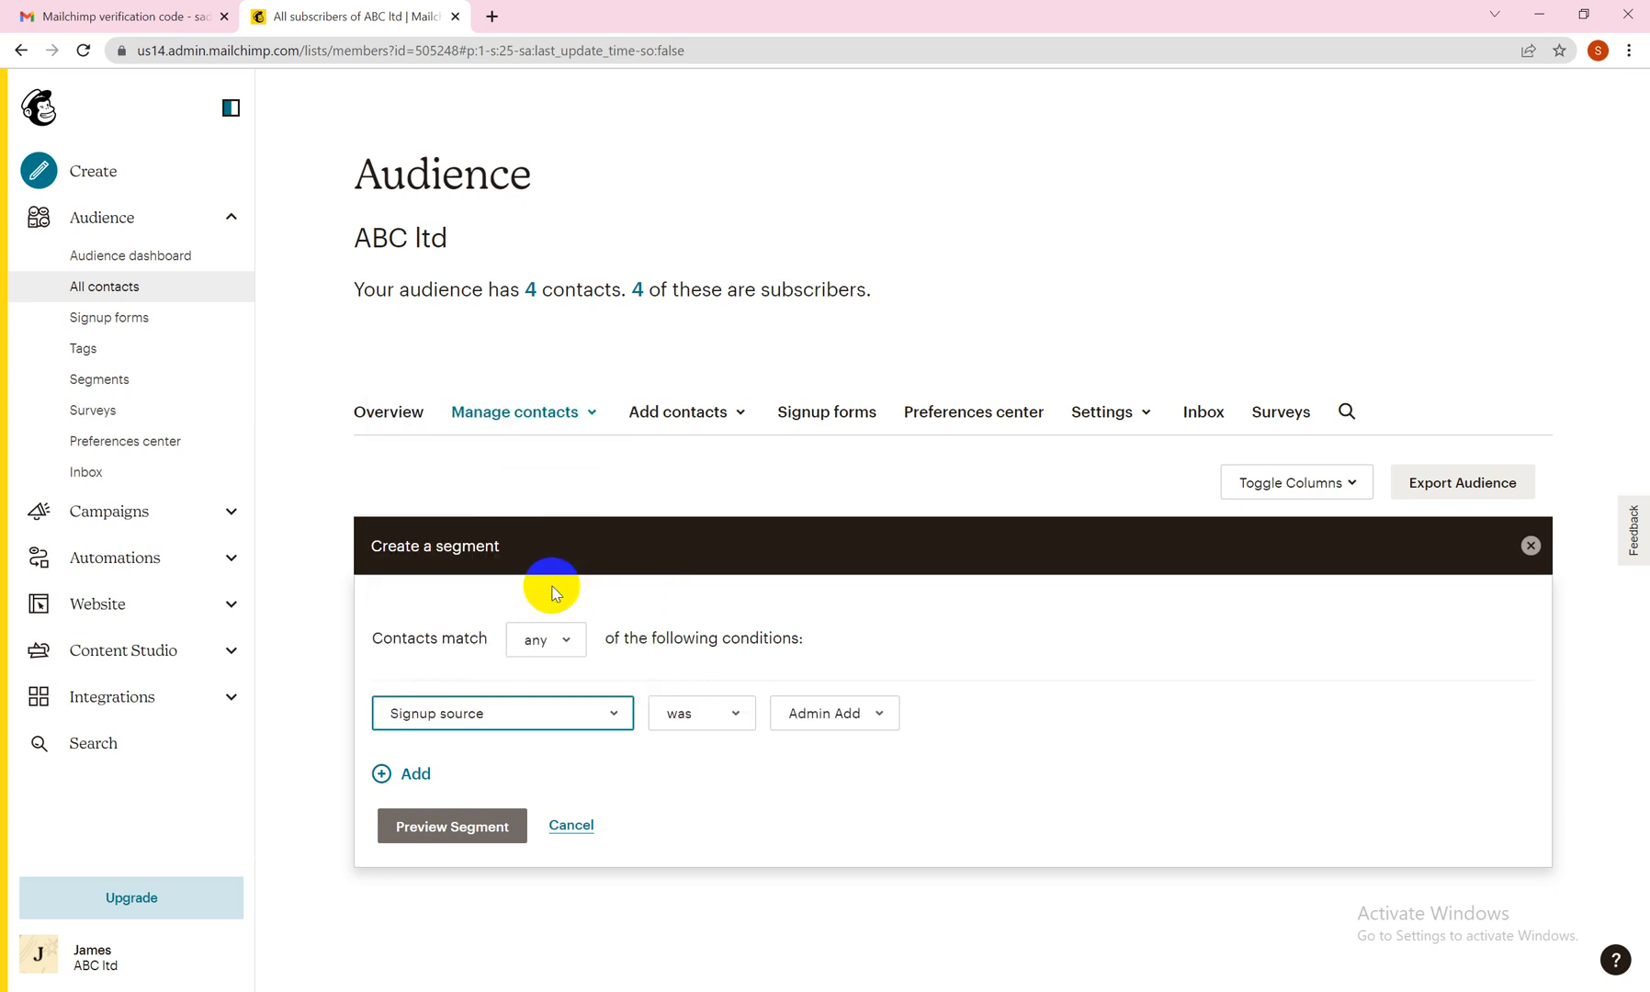
# Set the segment condition to the cars group category, one of toyota.
pyautogui.click(608, 709)
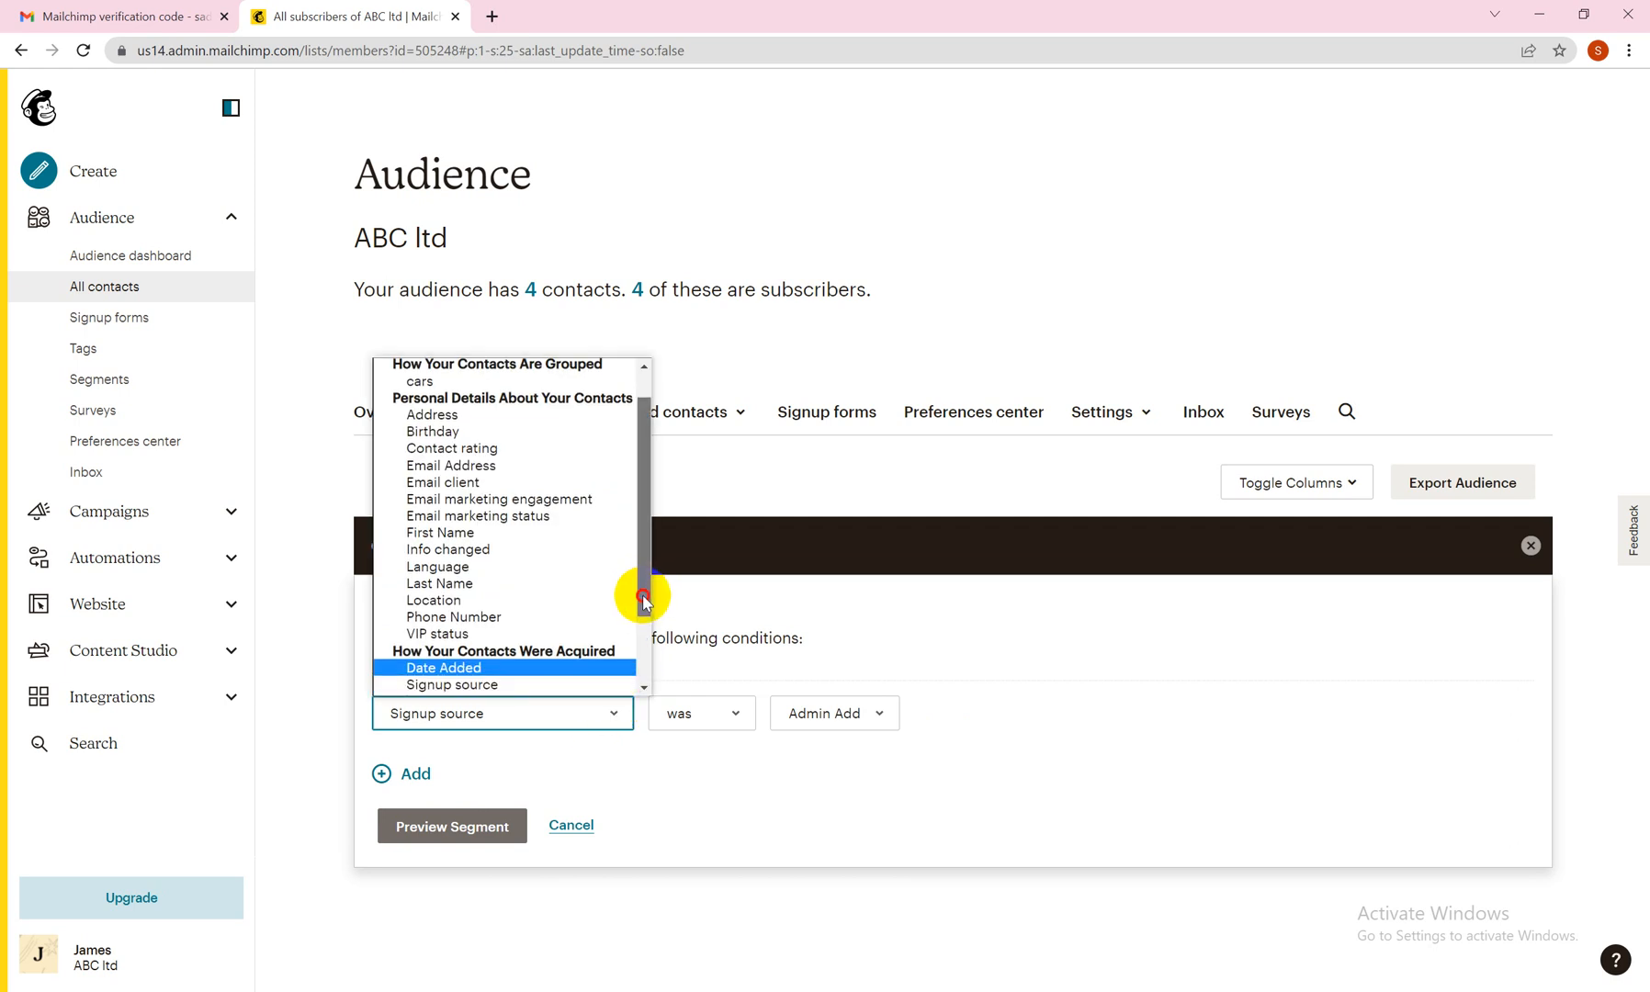
pyautogui.moveTo(642, 590); pyautogui.dragTo(647, 693)
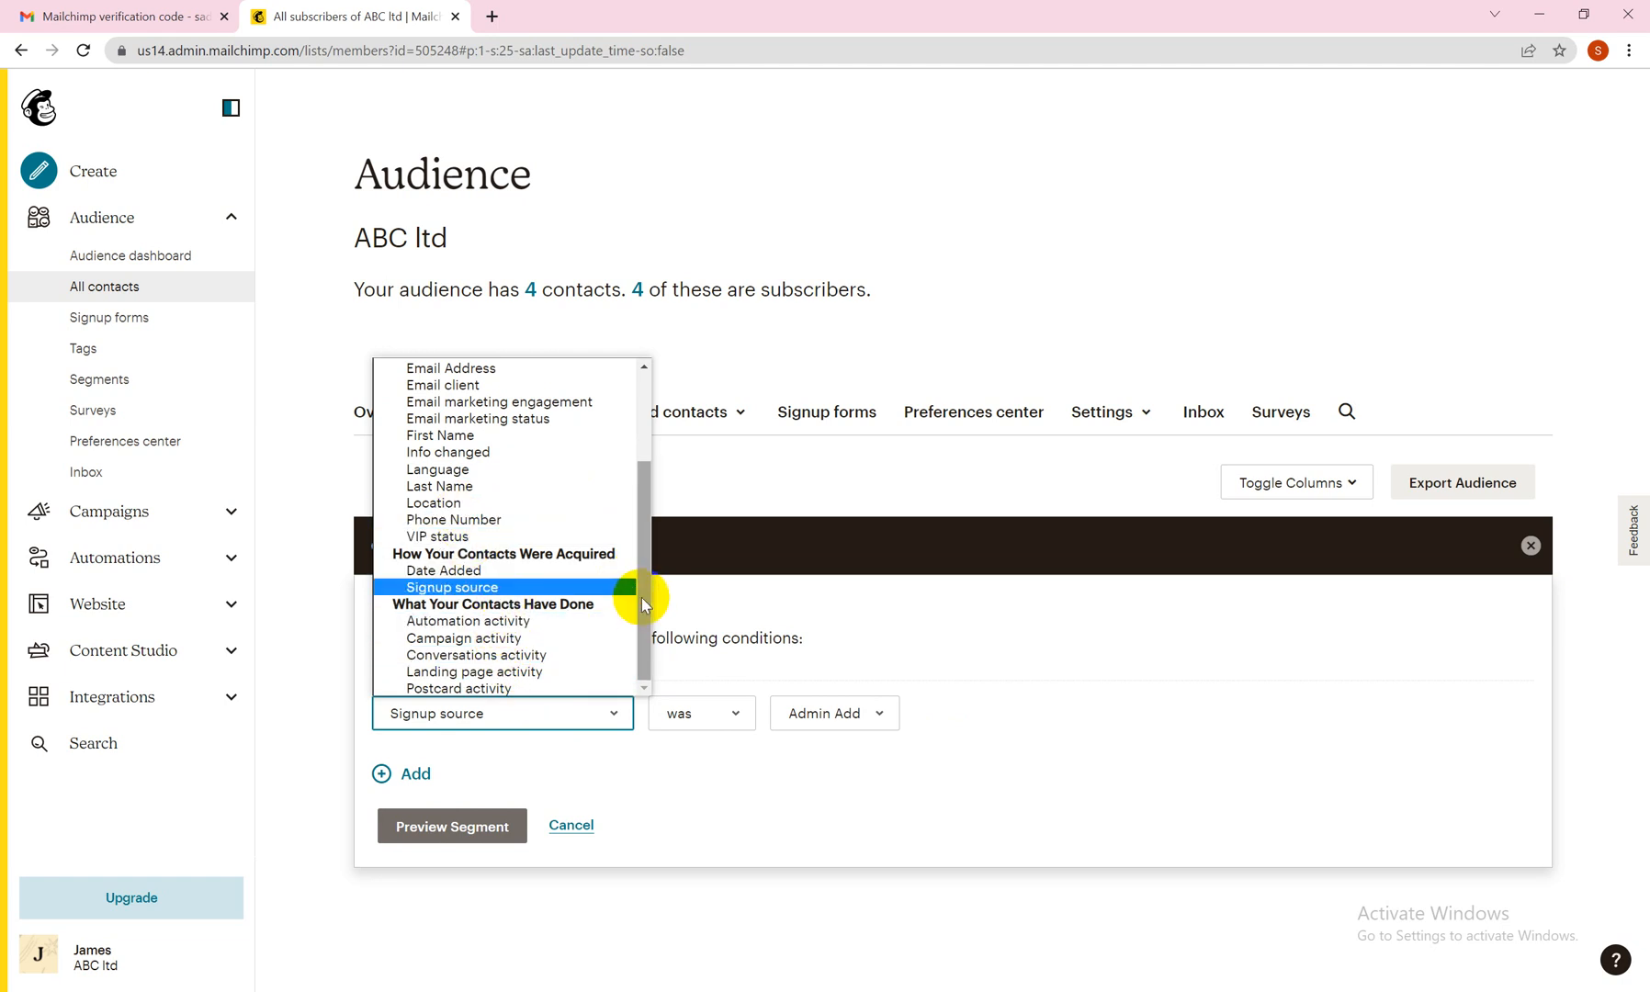
pyautogui.moveTo(640, 598); pyautogui.dragTo(642, 491)
pyautogui.click(529, 418)
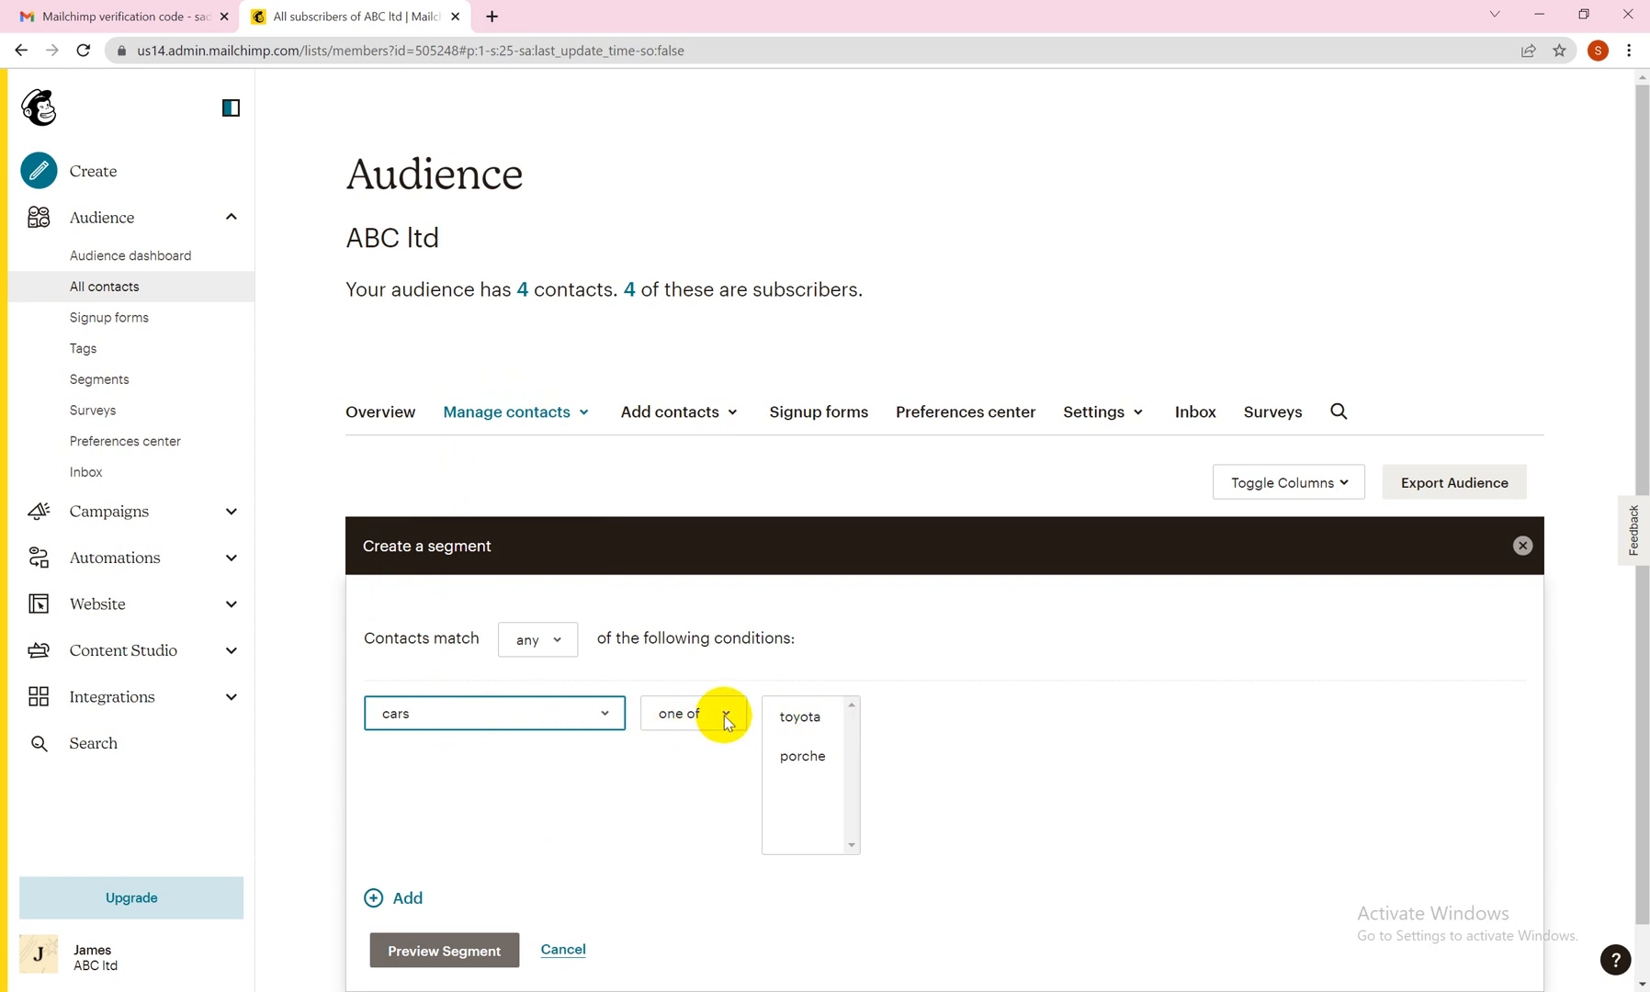
pyautogui.click(798, 725)
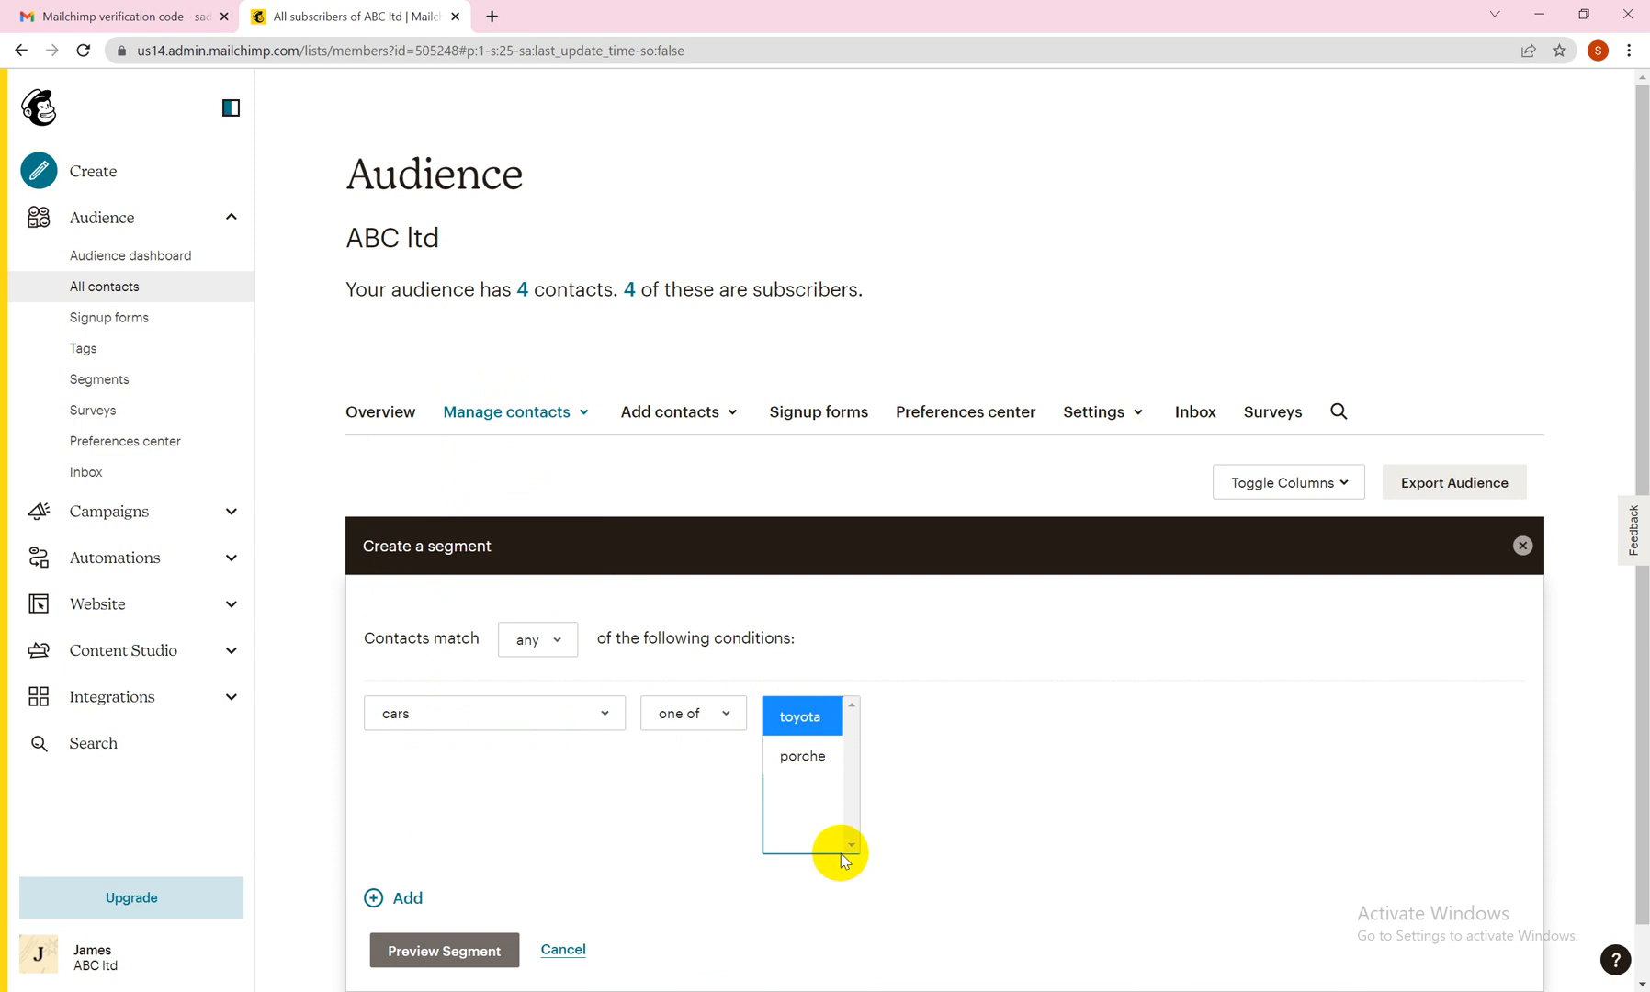
# Preview the segment with toyota selected as the cars group and save it under the name porche.
pyautogui.click(796, 724)
pyautogui.click(473, 956)
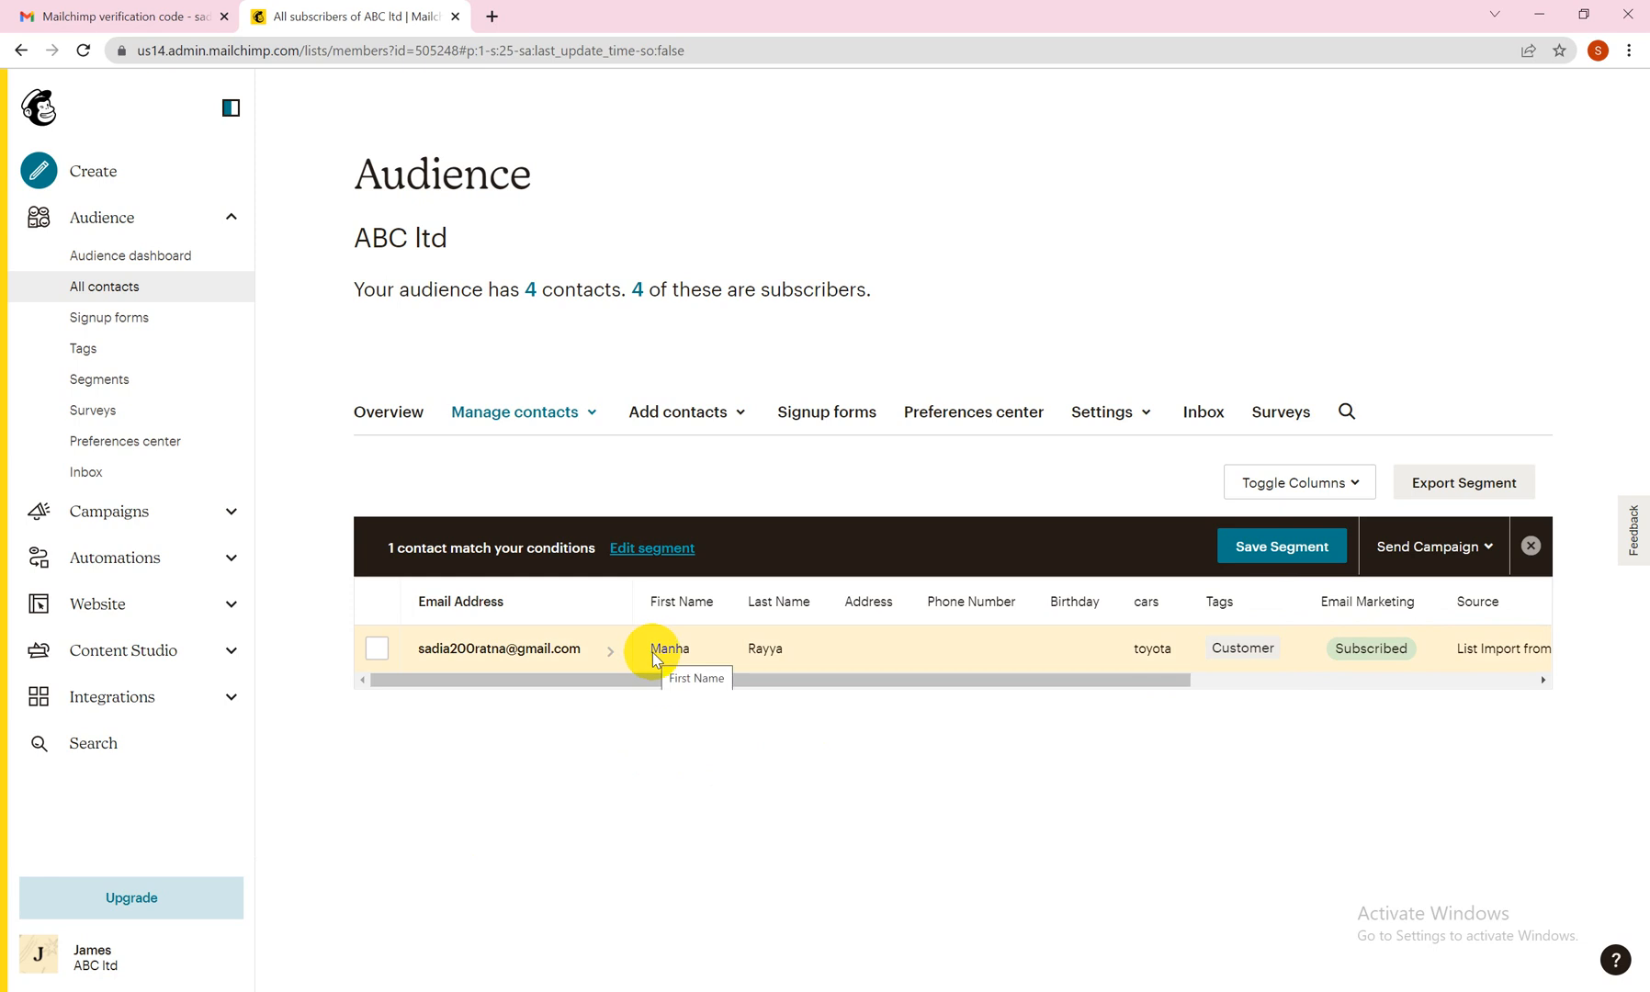
pyautogui.click(1274, 551)
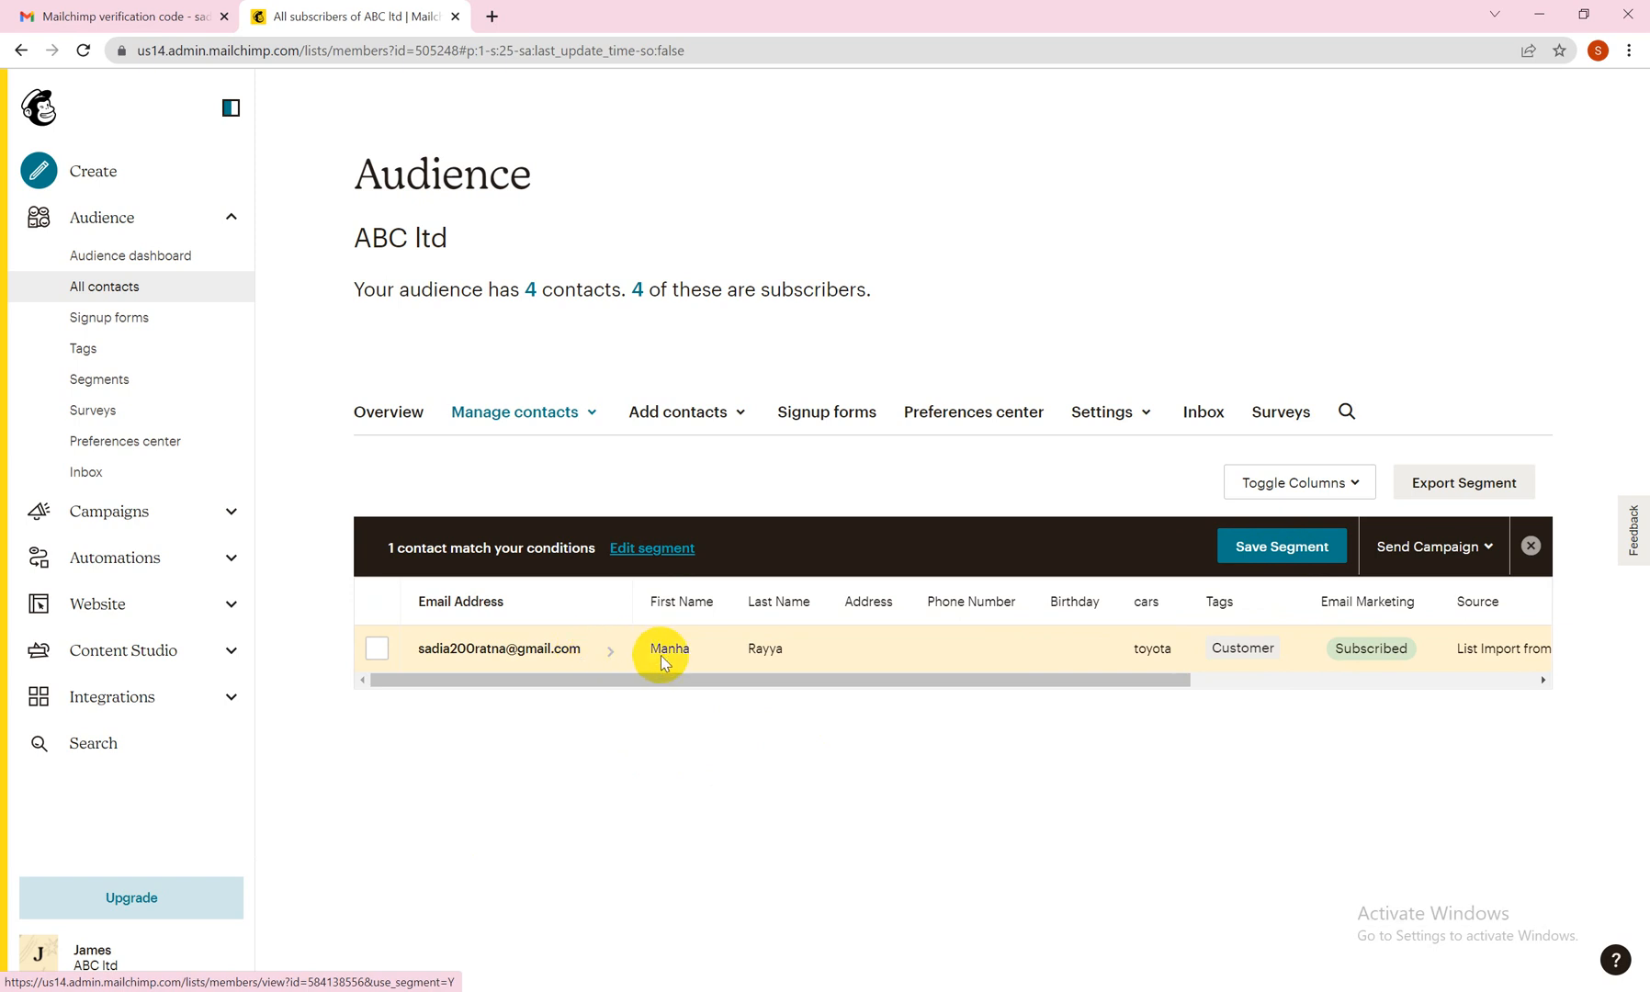
pyautogui.click(1280, 549)
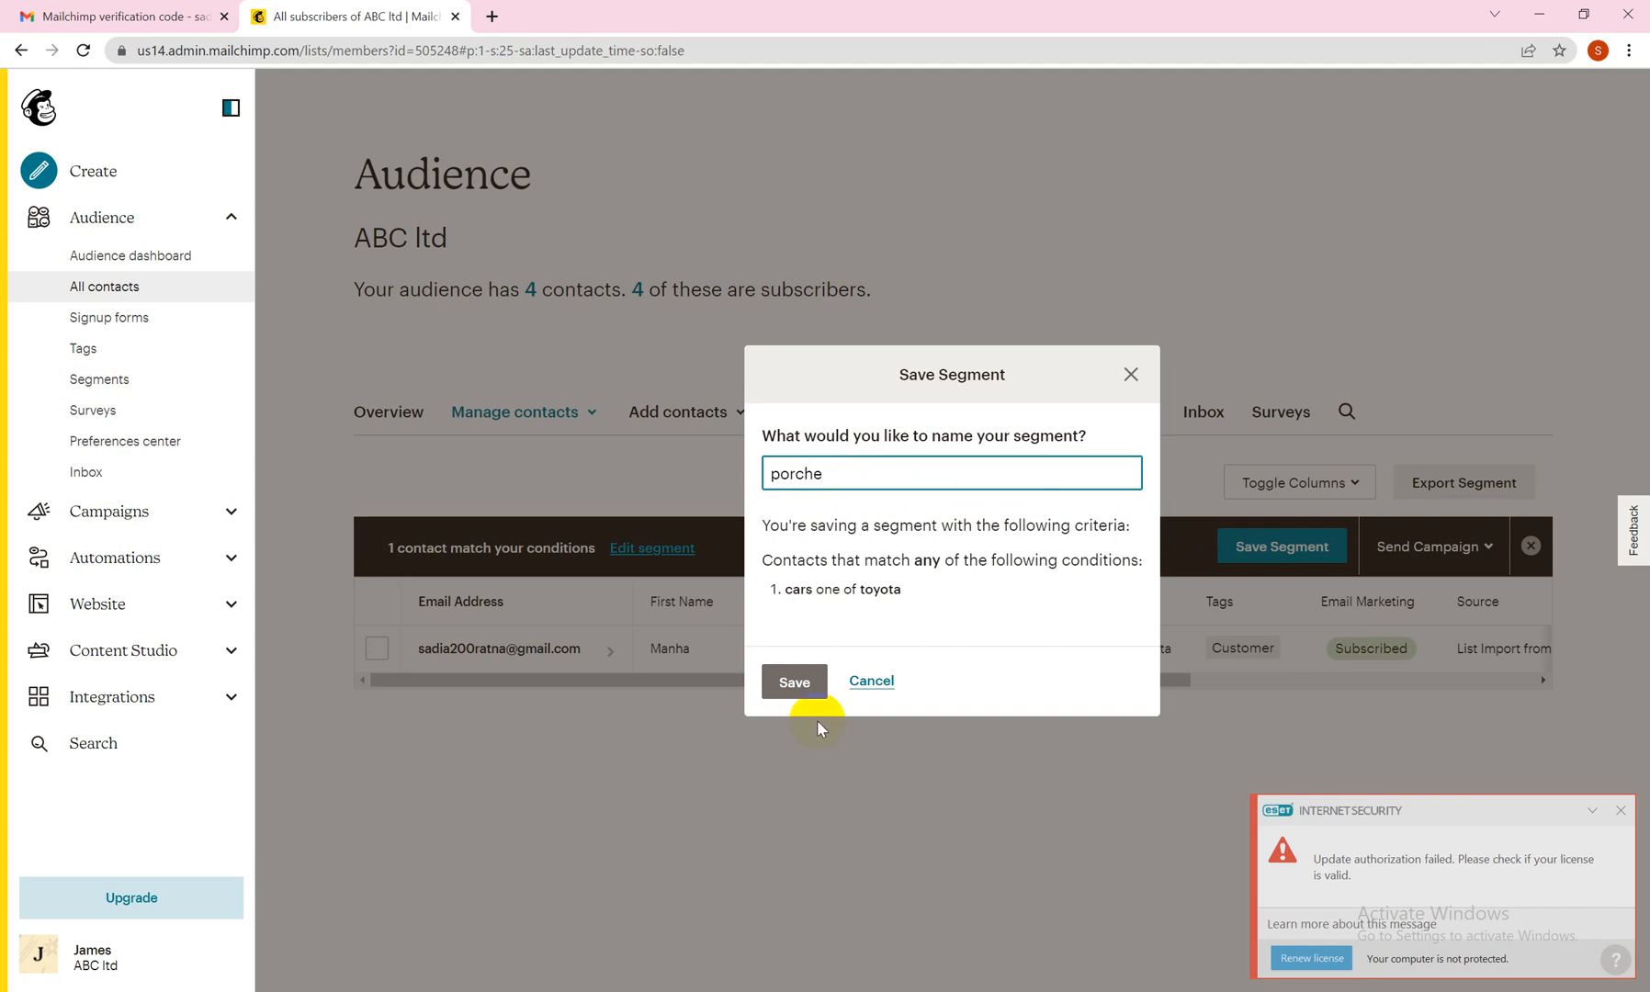
pyautogui.click(801, 689)
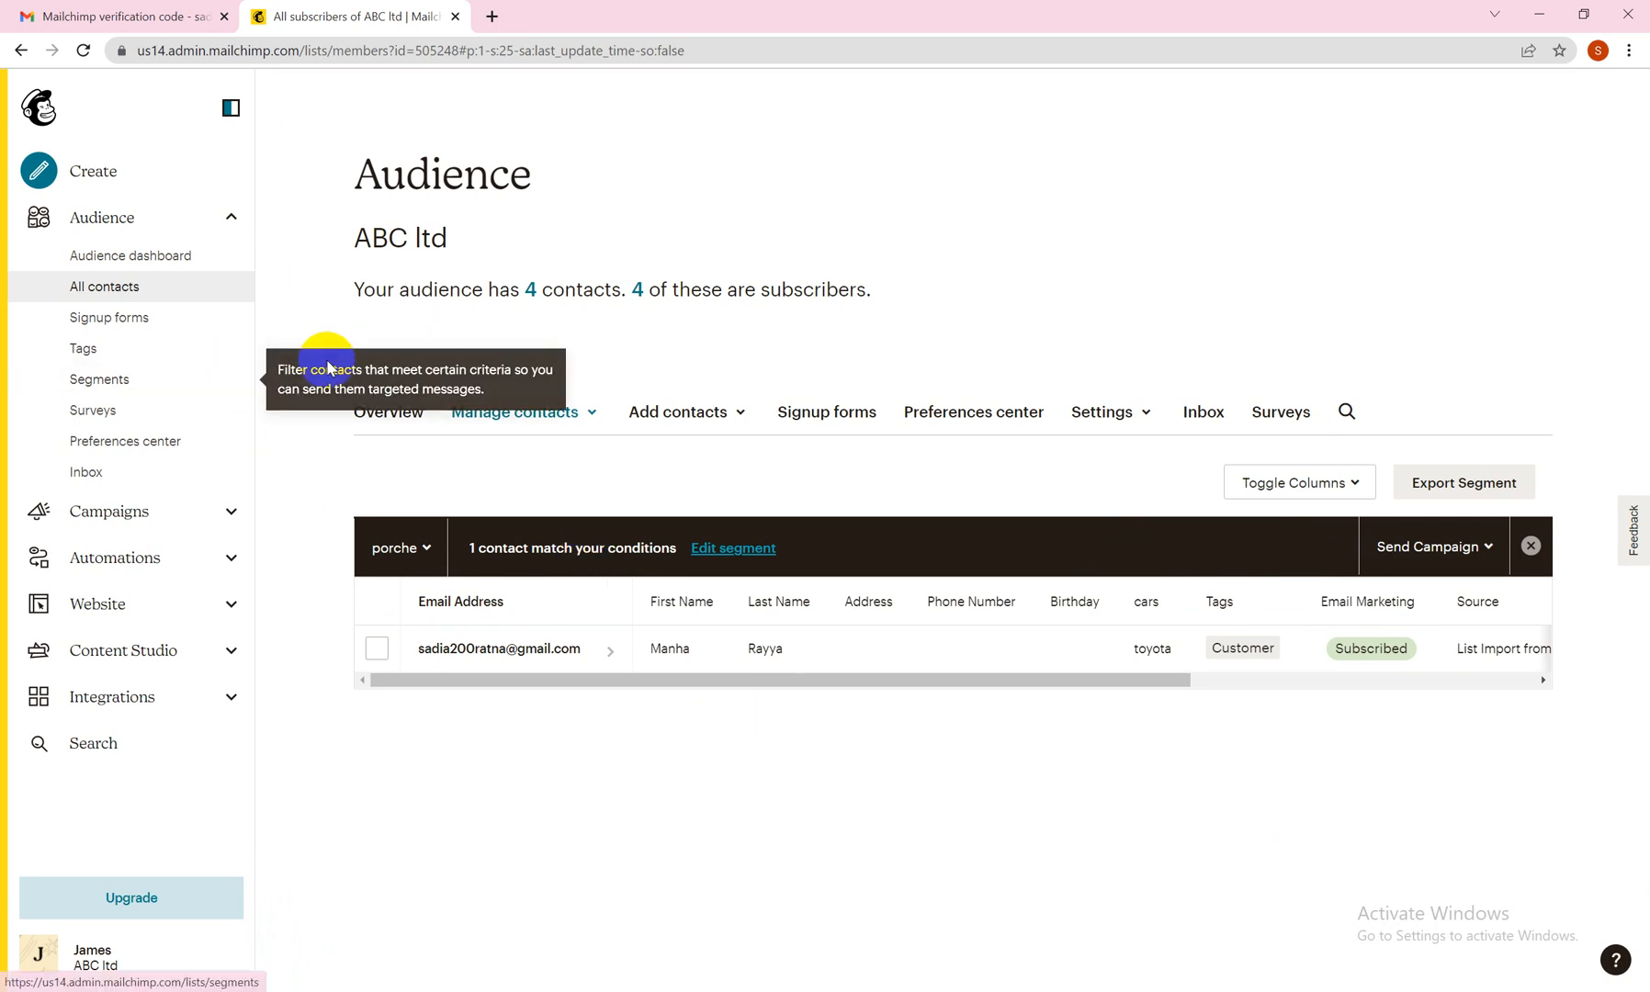
# Return to the full contact list, open the saved porche segment and examine its contact details across the columns.
pyautogui.click(166, 296)
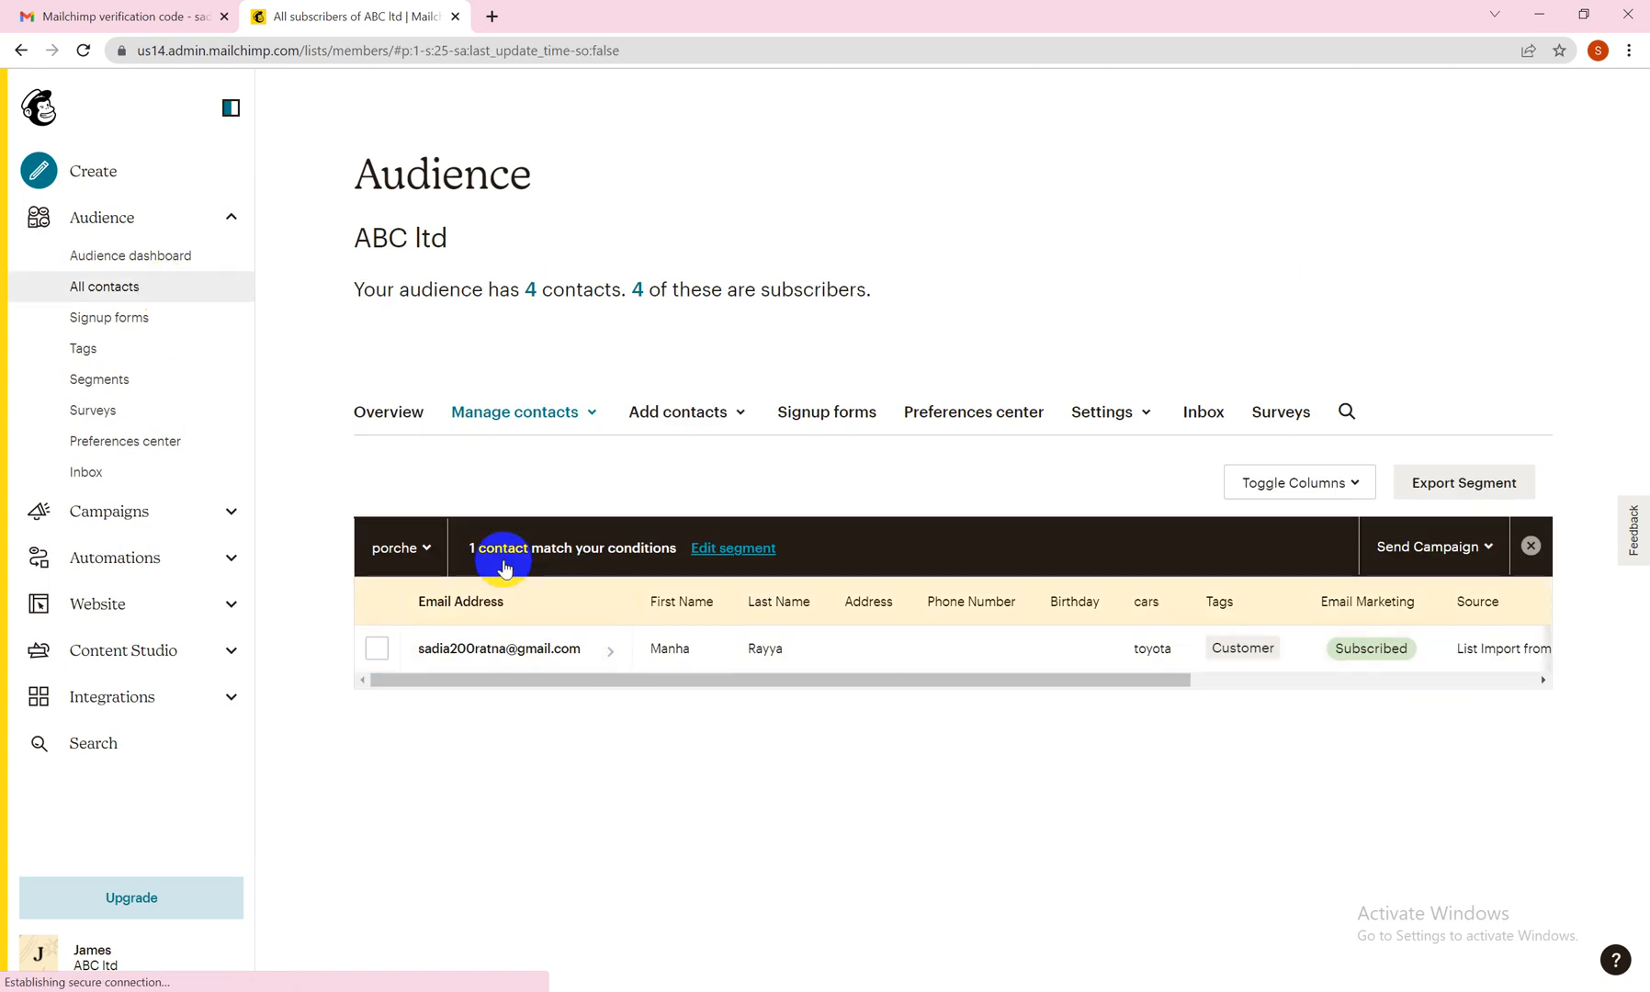
pyautogui.click(1532, 548)
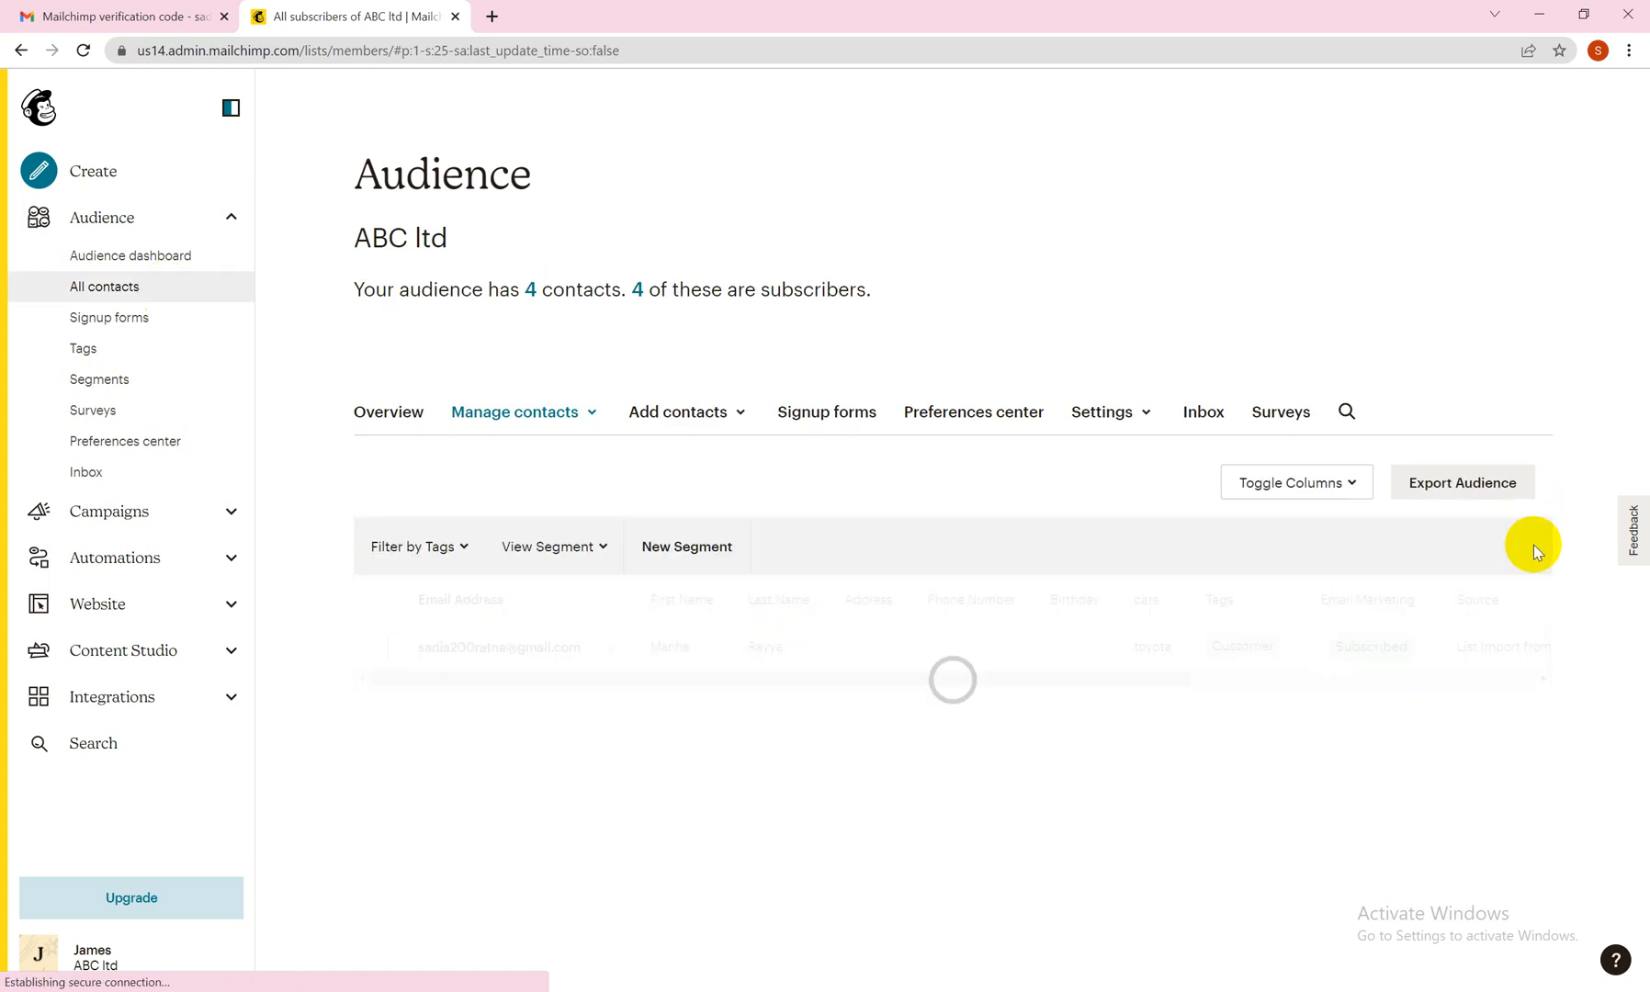
pyautogui.click(567, 552)
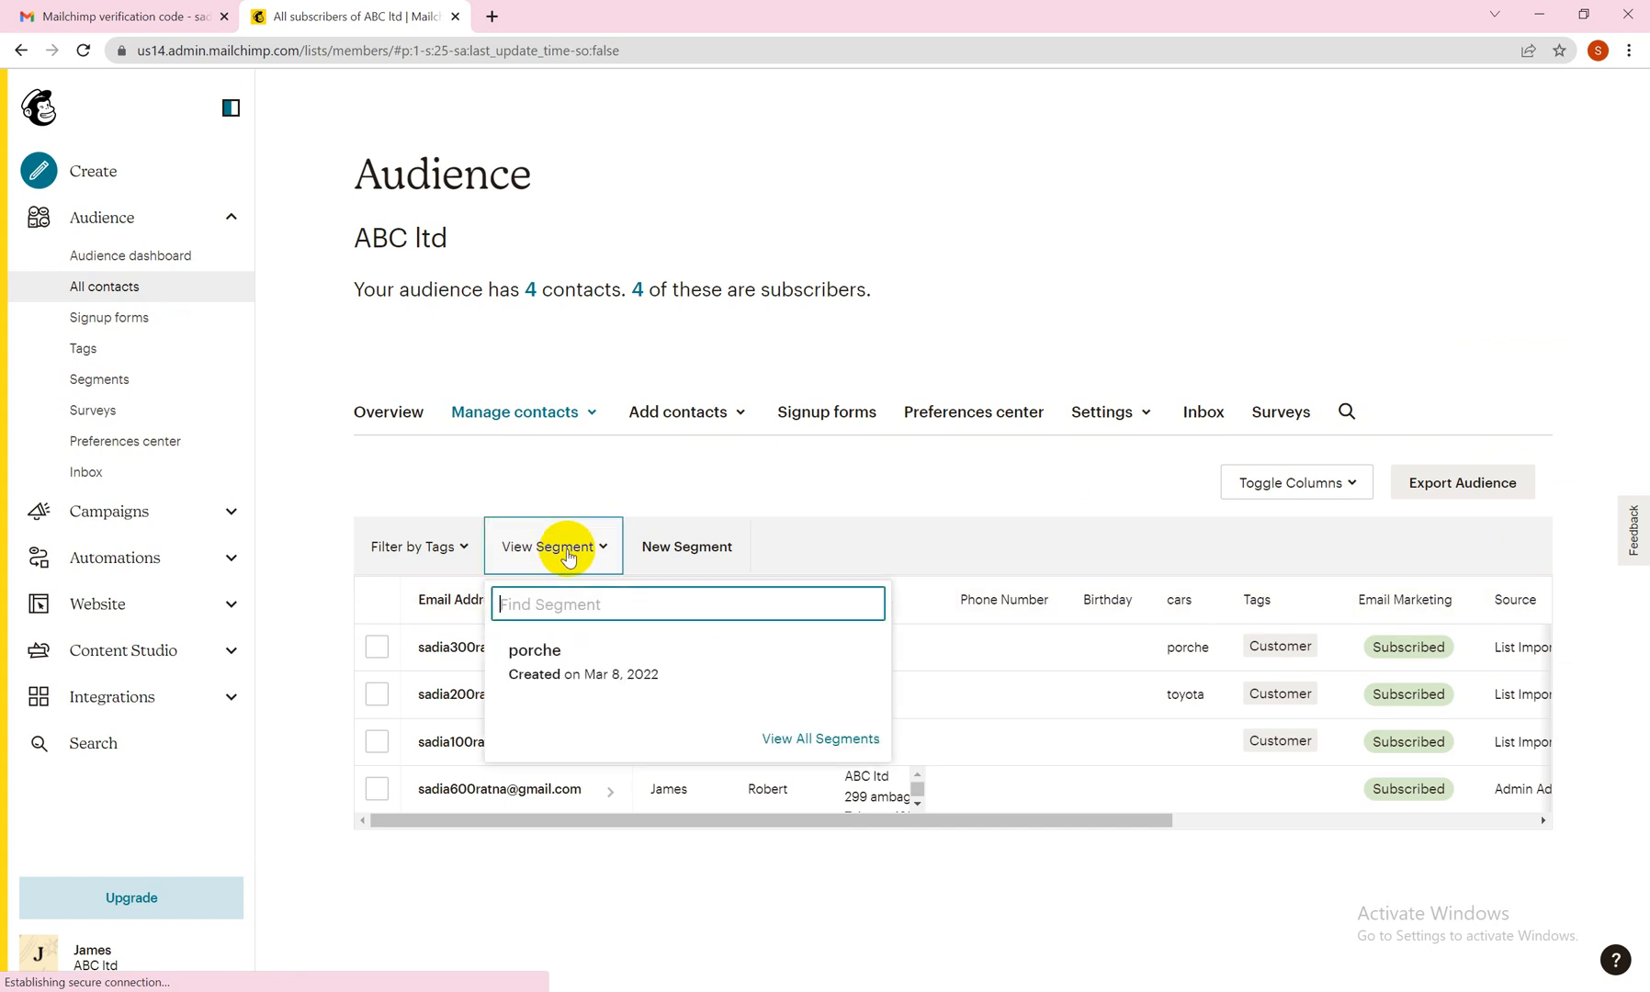
pyautogui.click(537, 651)
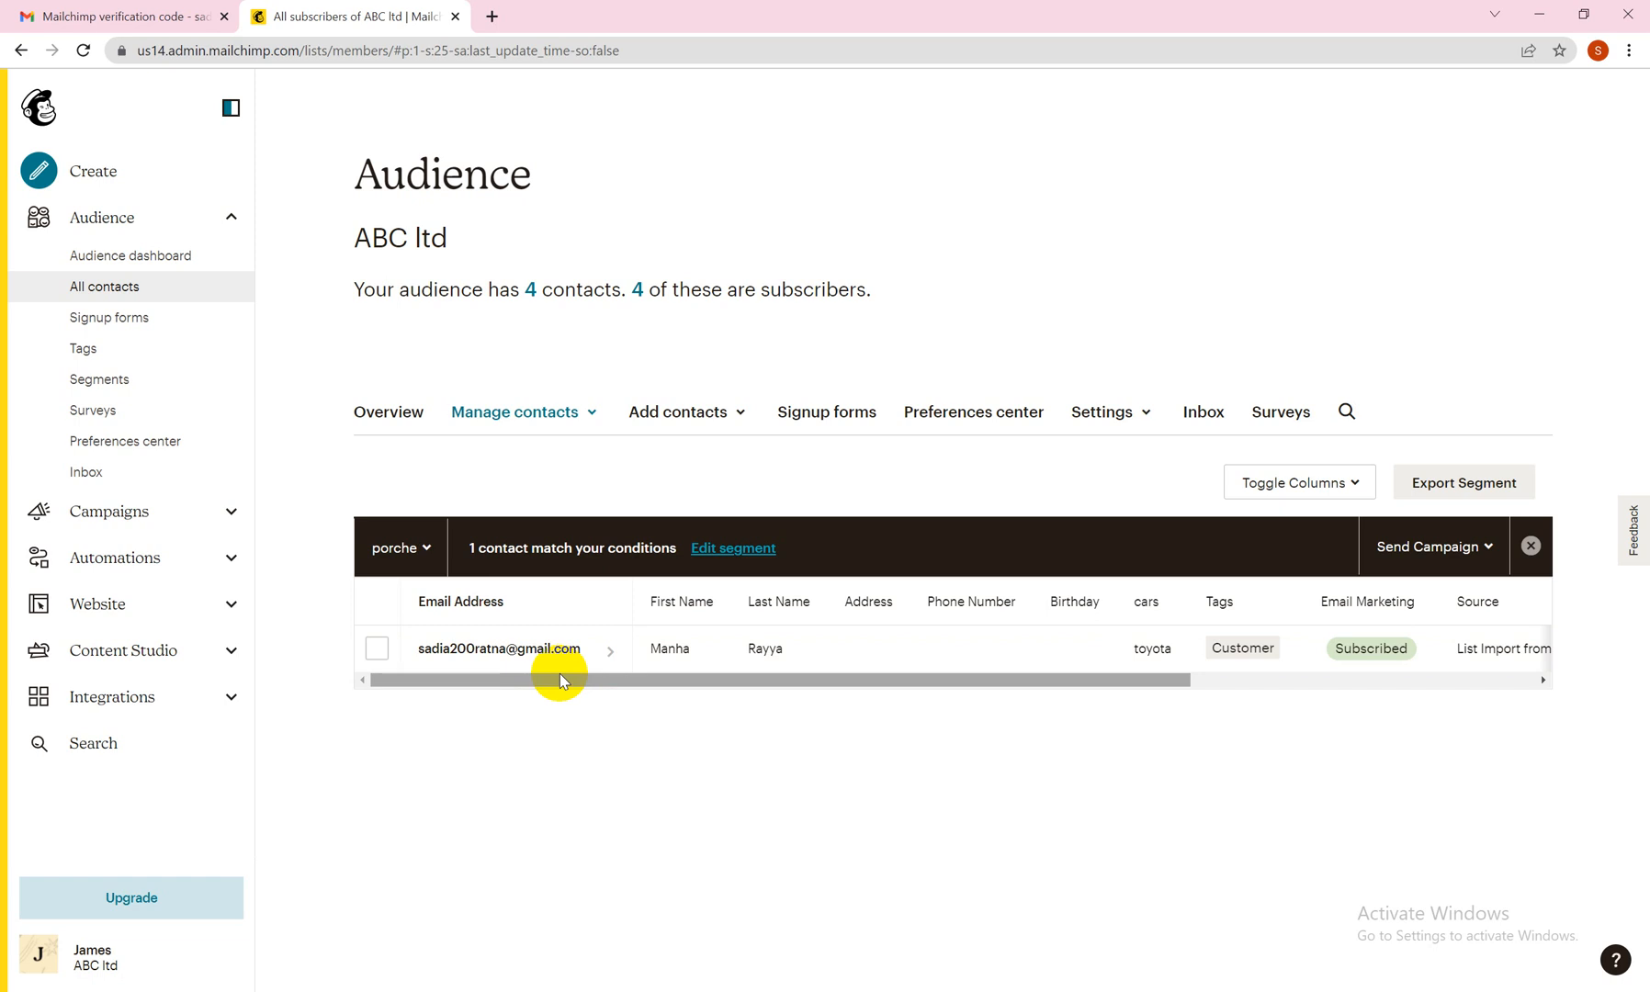
pyautogui.moveTo(634, 680); pyautogui.dragTo(1008, 743)
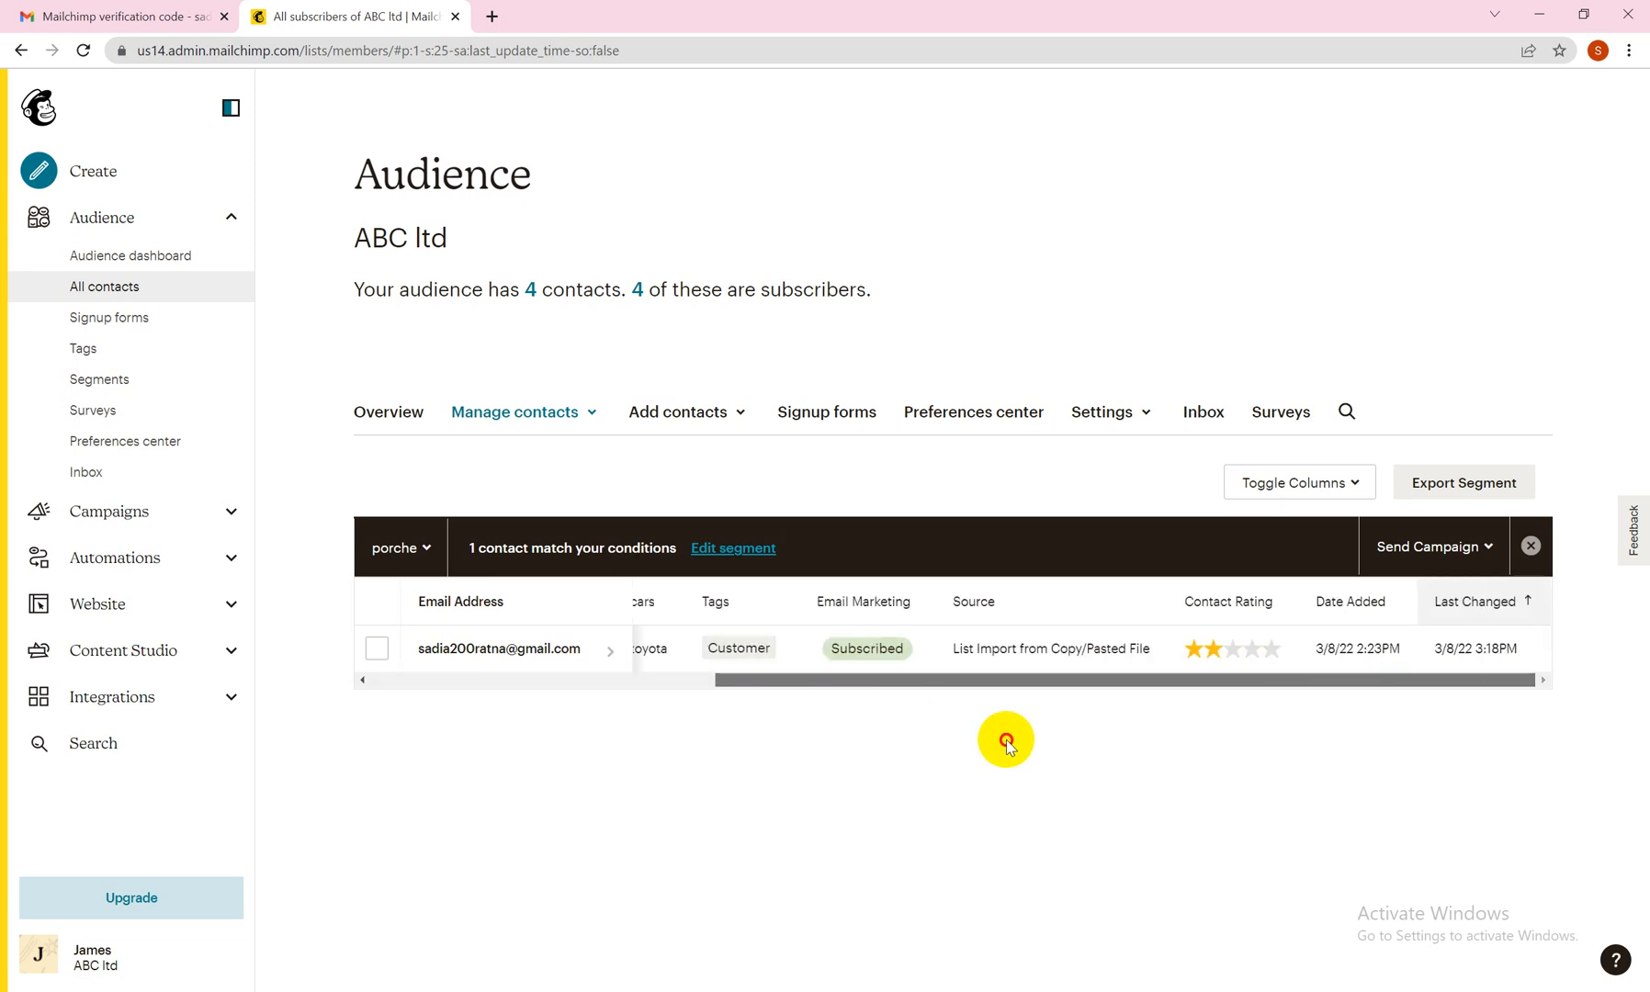